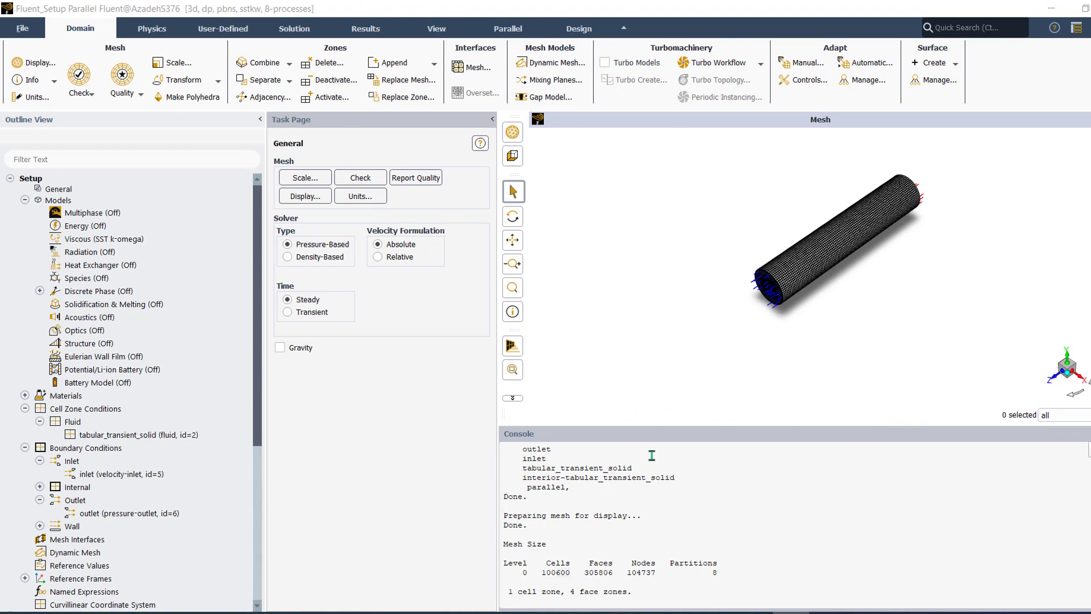
Examine the mesh cell count in the console and the current Viscous Model settings without changing them.
click(563, 570)
drag(541, 573, 566, 573)
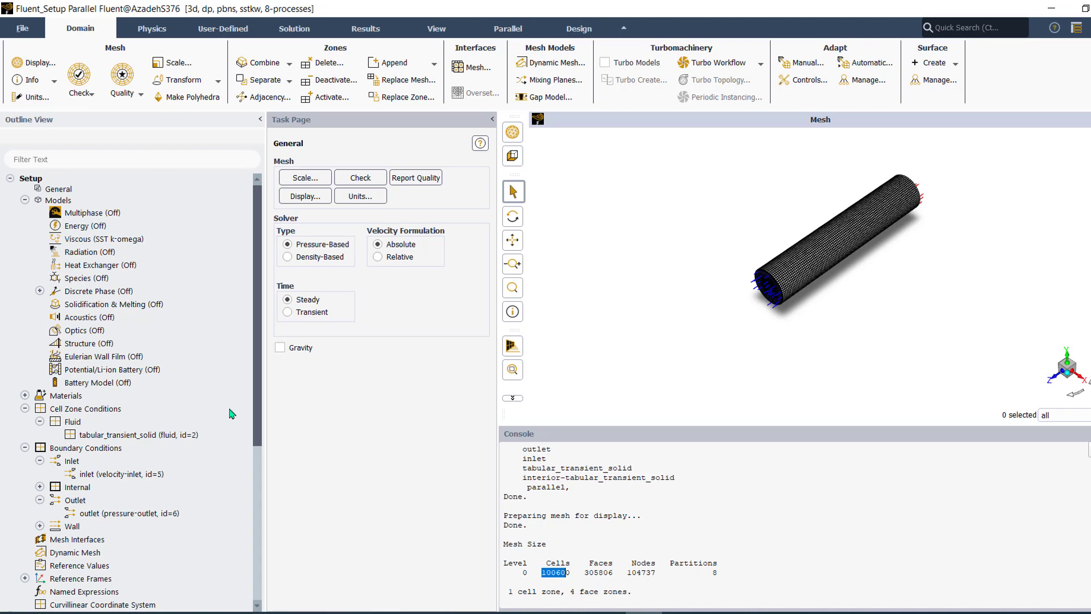
scroll(79, 483, down, 3)
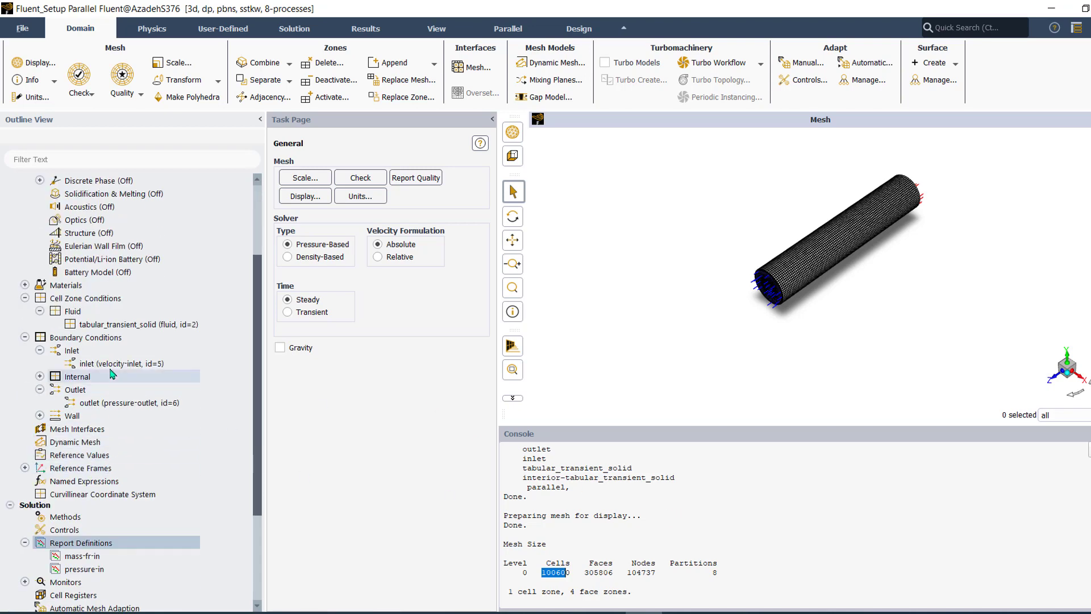
scroll(119, 348, up, 3)
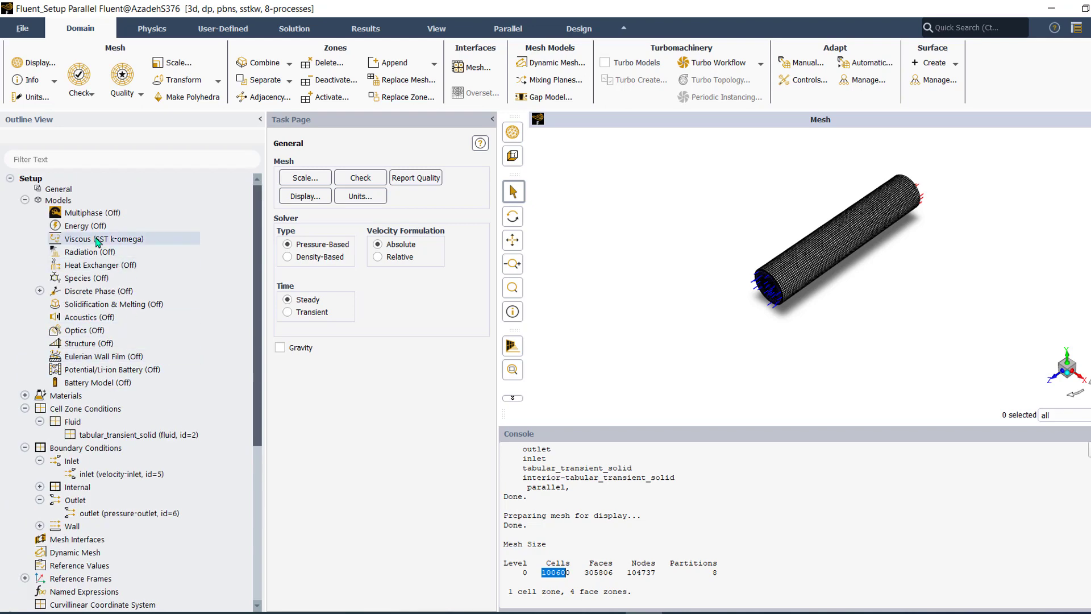
double_click(113, 238)
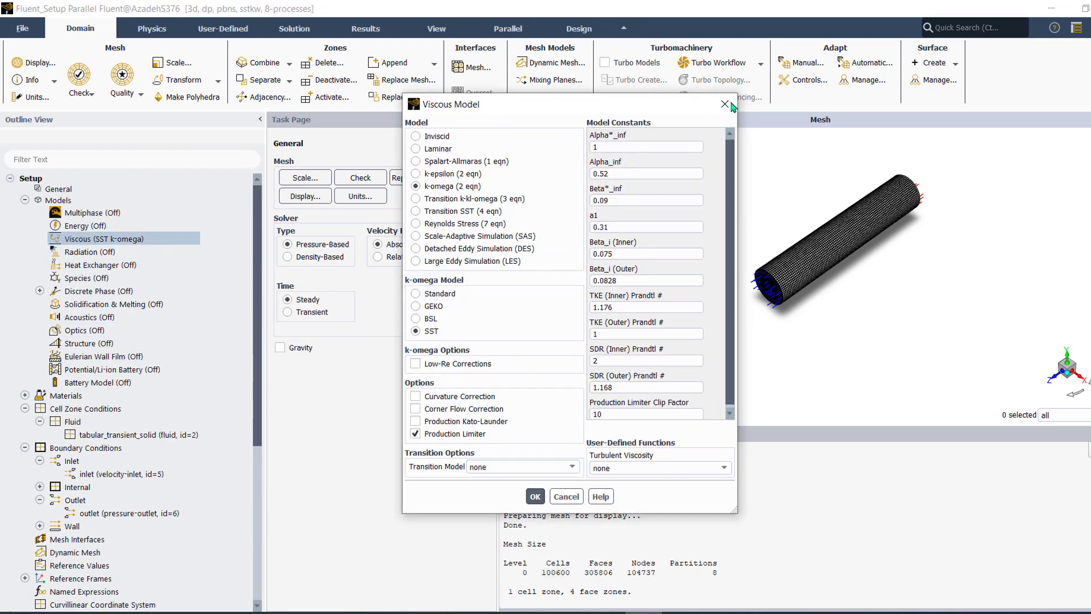
click(564, 496)
Review the velocity-inlet boundary condition of the inlet zone and close it unchanged.
scroll(142, 448, down, 2)
scroll(142, 447, down, 3)
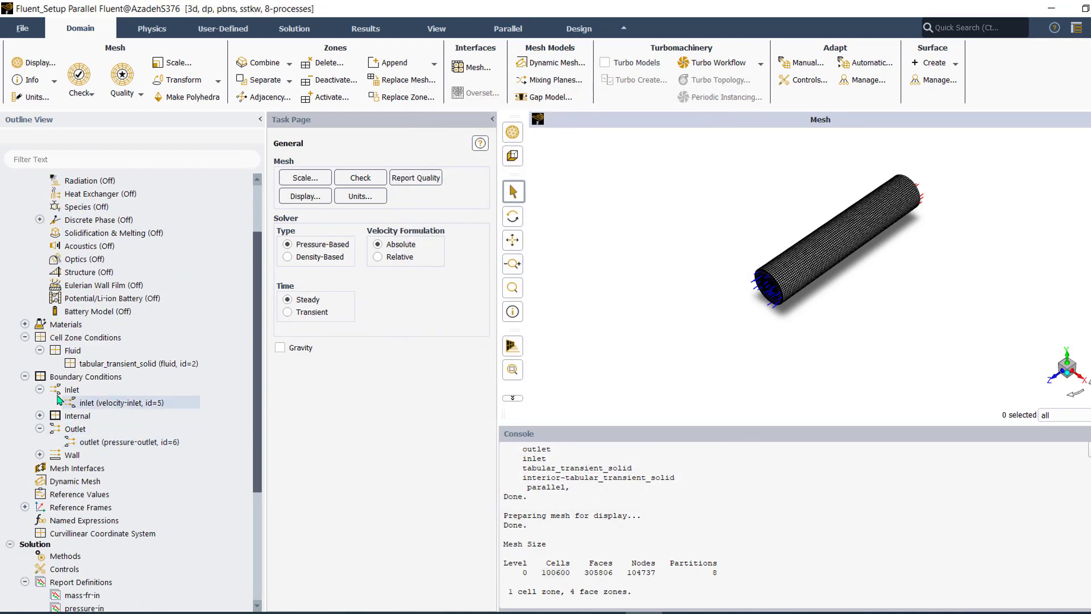
click(130, 403)
double_click(128, 405)
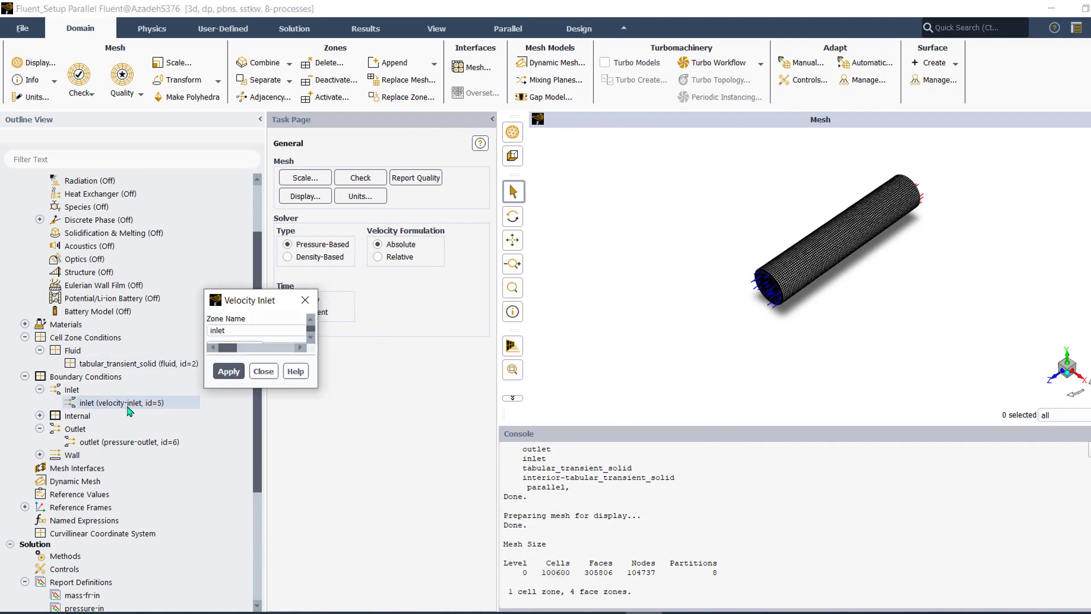
click(604, 299)
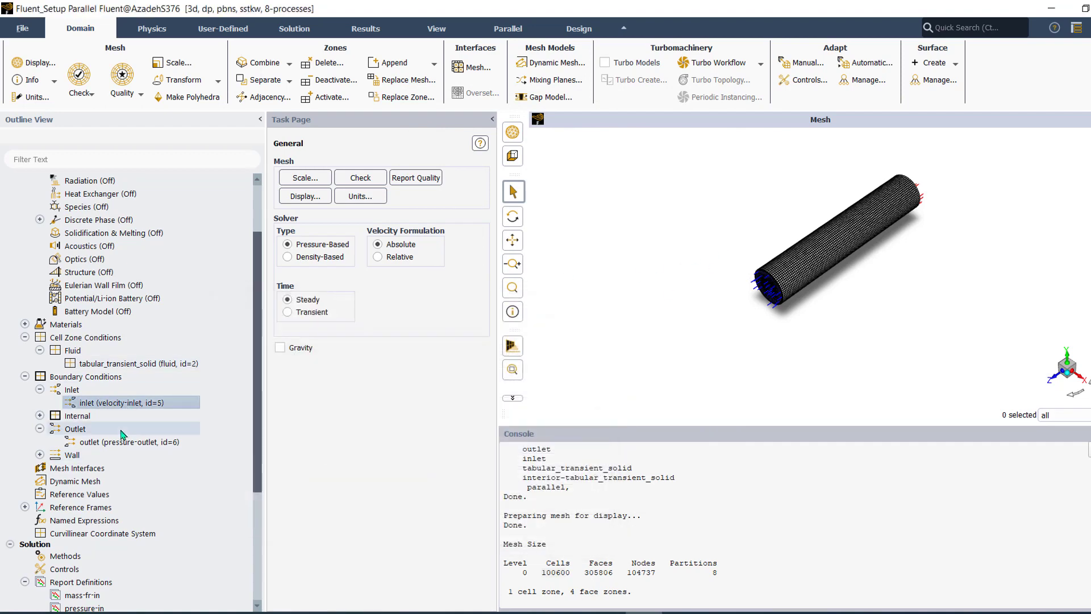
Review the mass-fr-in flux report definition and close it unchanged.
scroll(123, 443, down, 3)
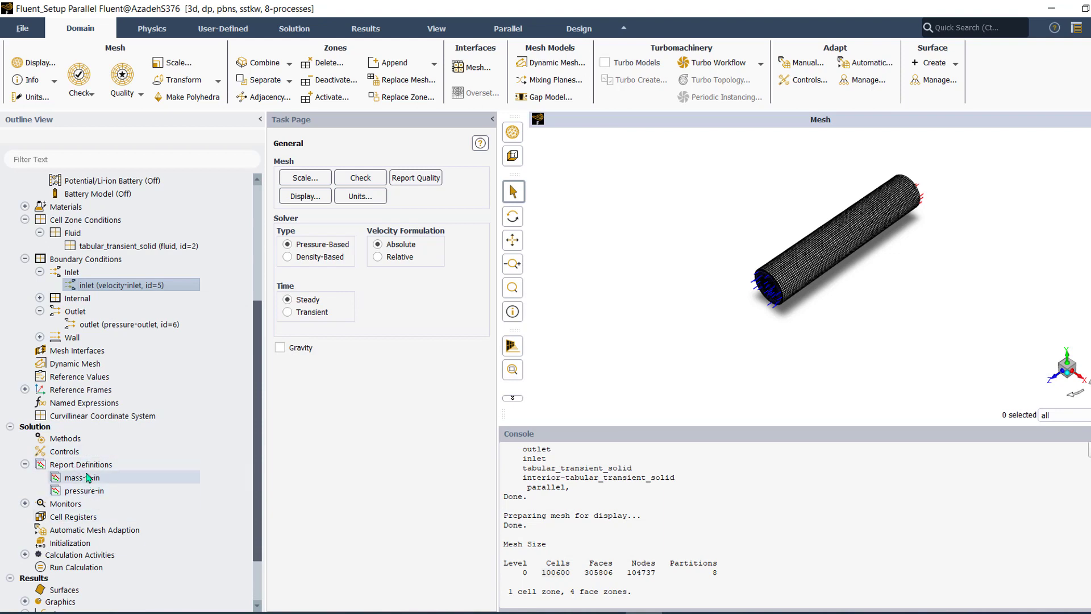
double_click(73, 479)
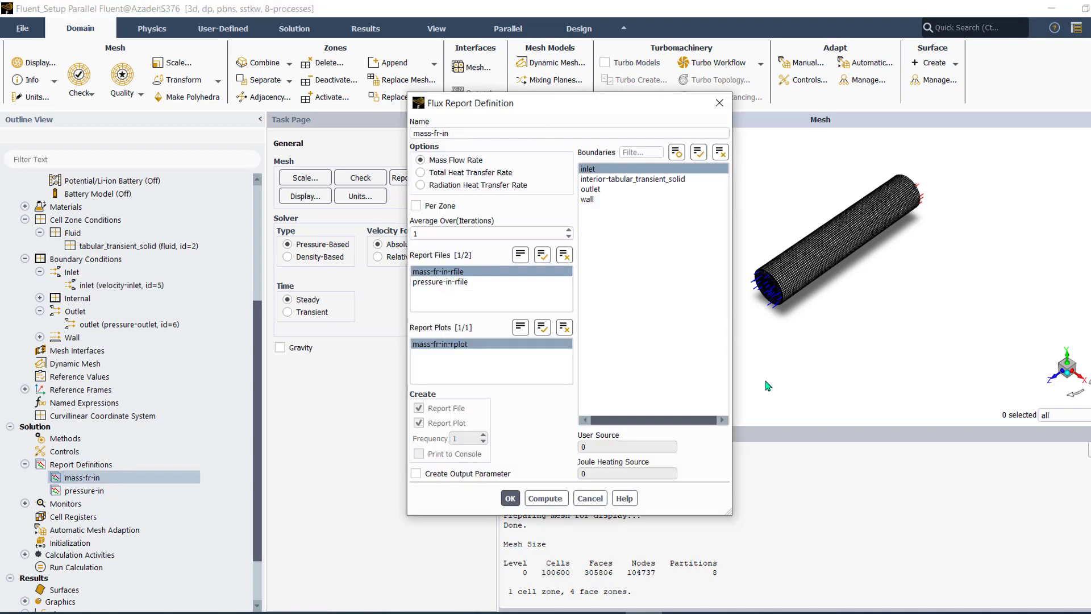
click(719, 104)
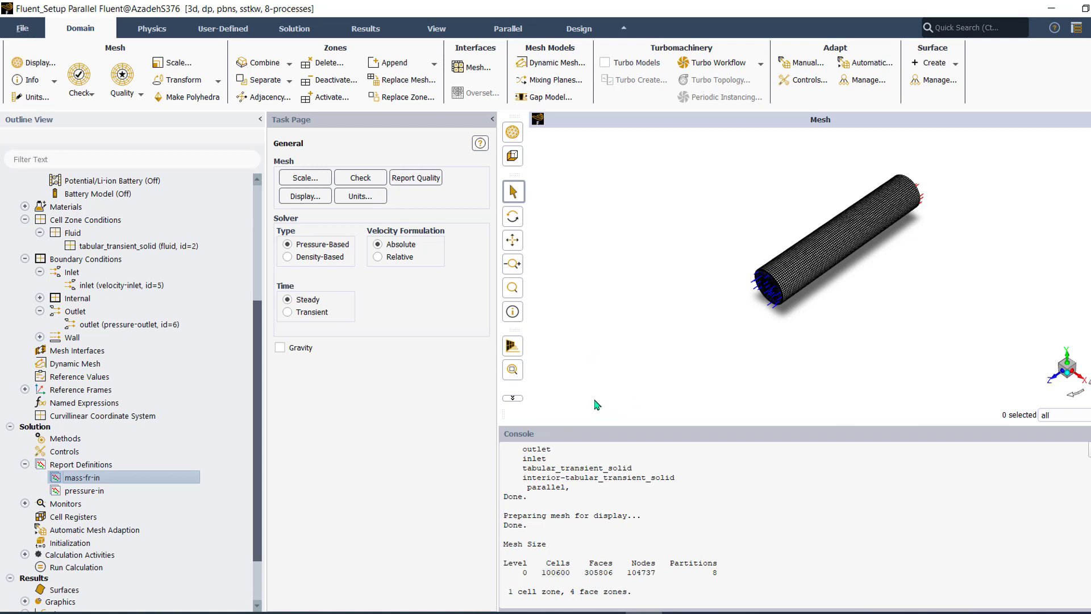
Read the mesh file FluentSetup_300K.msh.h5 into the current case with the Replace Mesh option and dismiss the resulting information message.
click(23, 28)
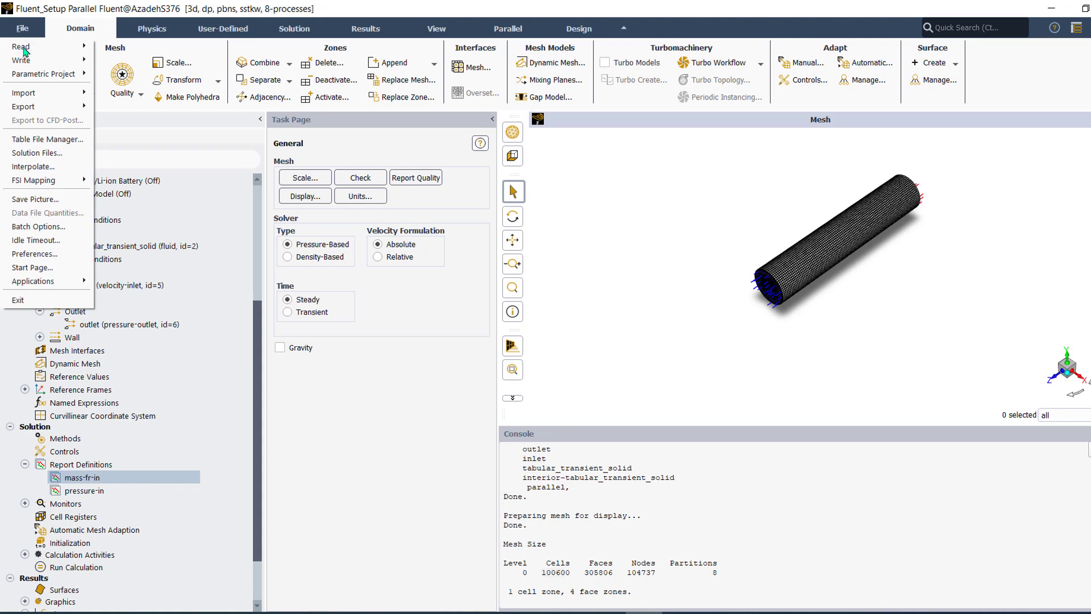
mouse_move(22, 47)
click(167, 52)
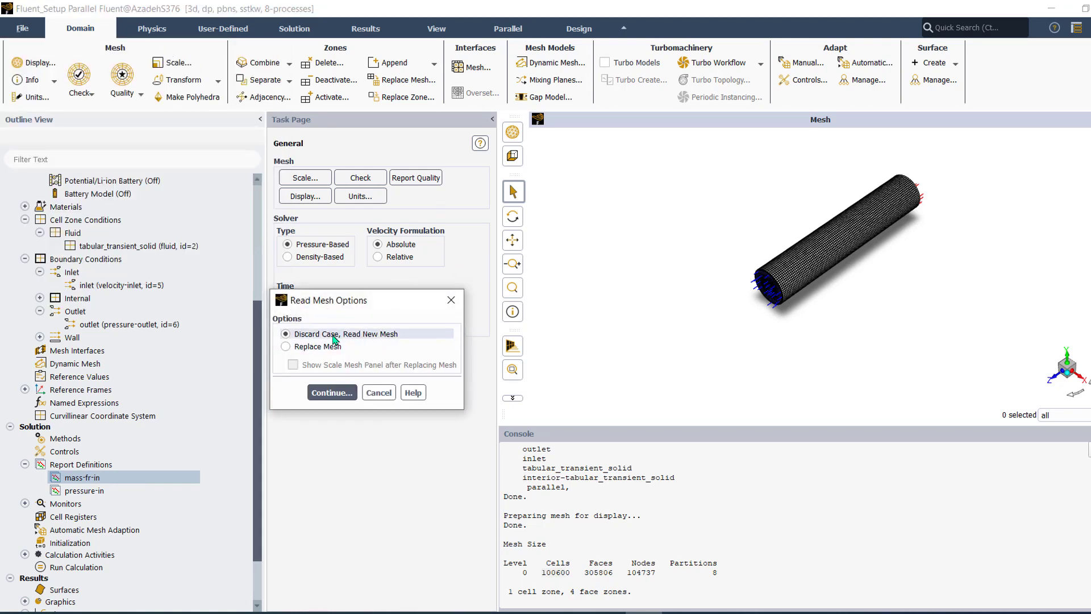
click(307, 348)
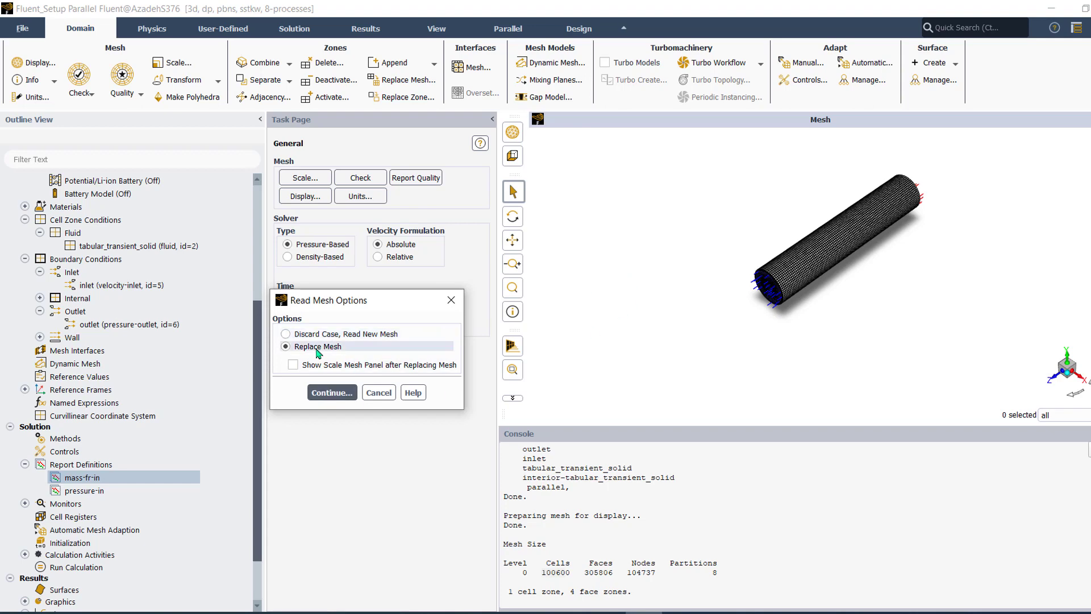
click(332, 392)
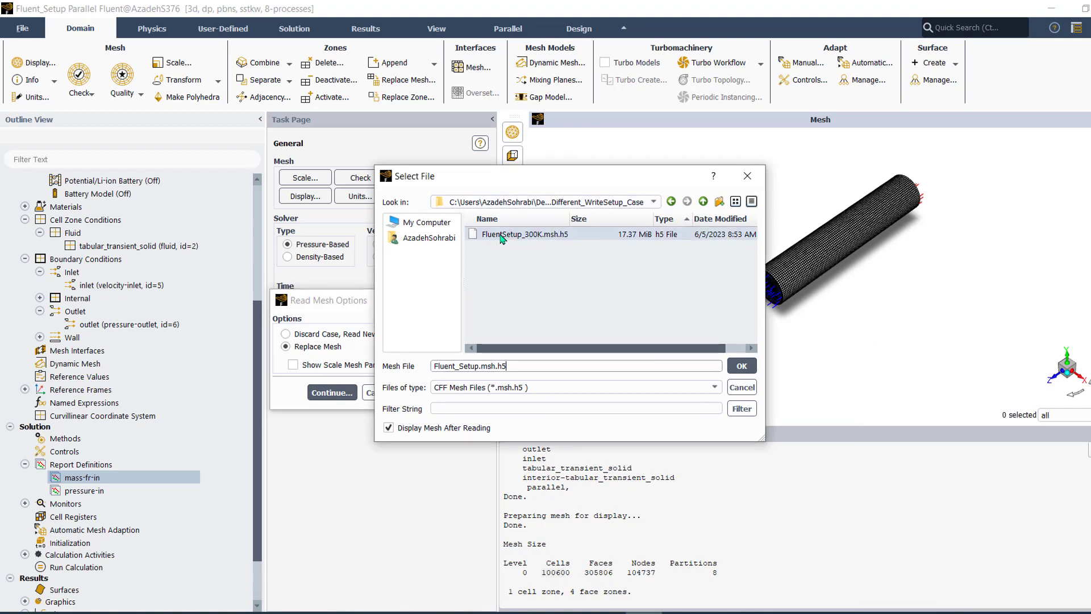
click(526, 238)
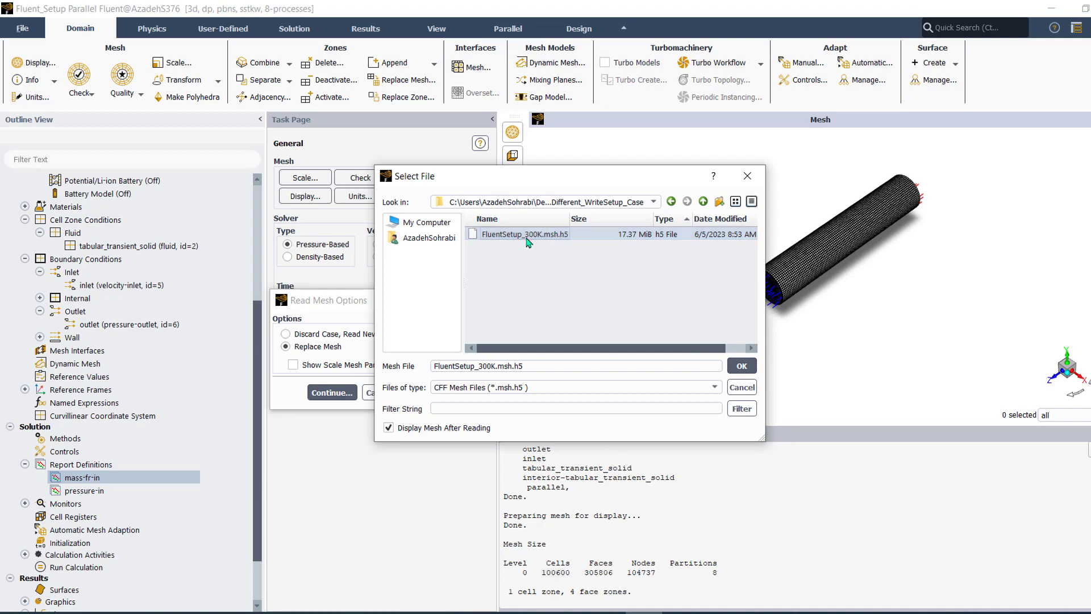
click(742, 366)
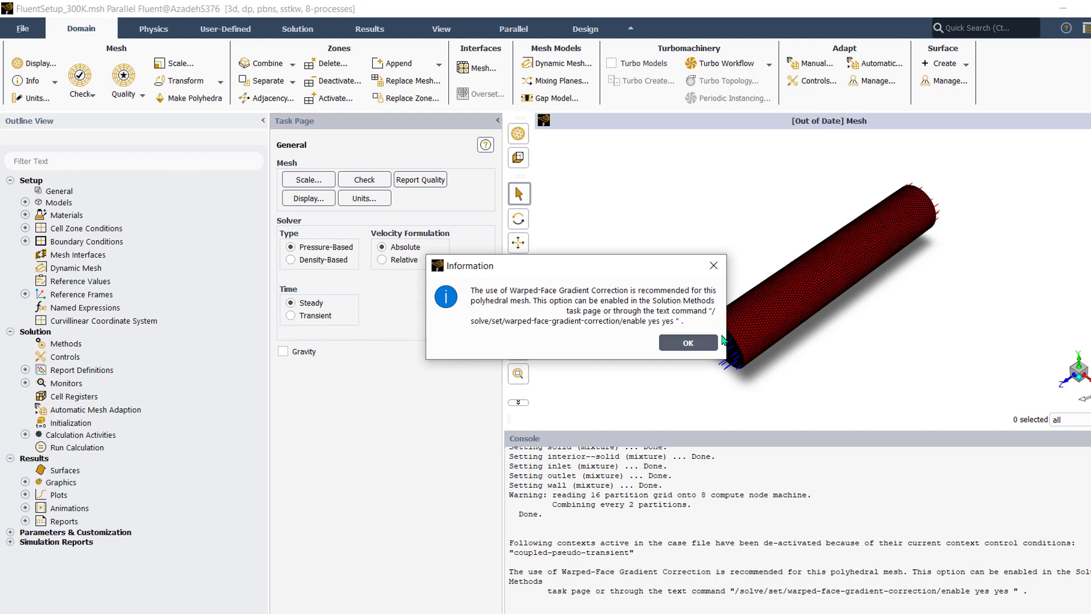
click(682, 343)
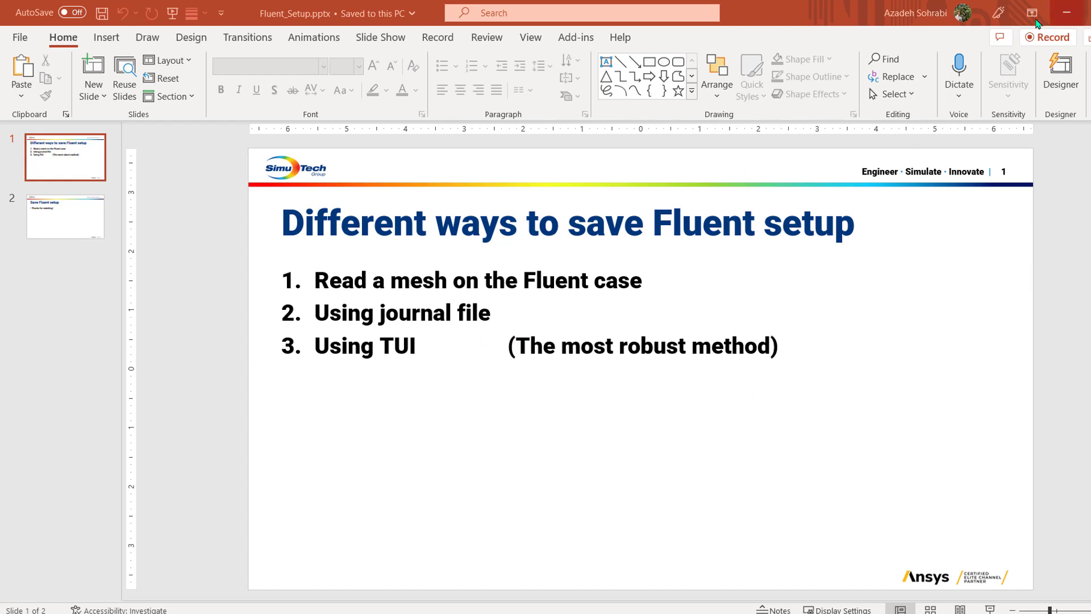
Switch from the presentation to the empty Fluent session and read the mesh Fluent_Setup.msh, using the All Mesh Files type.
click(1066, 12)
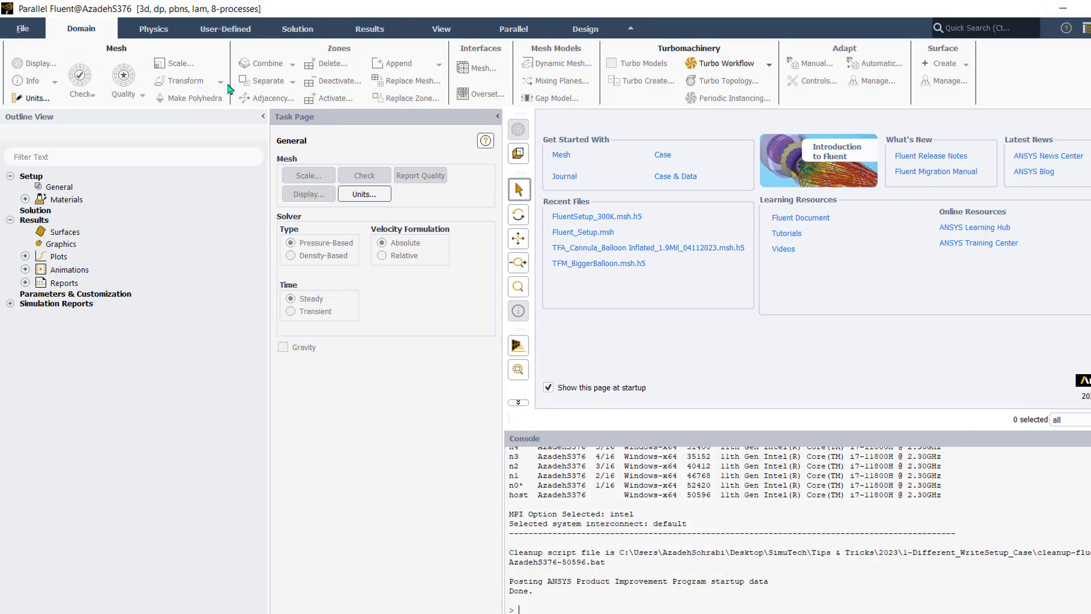
click(22, 29)
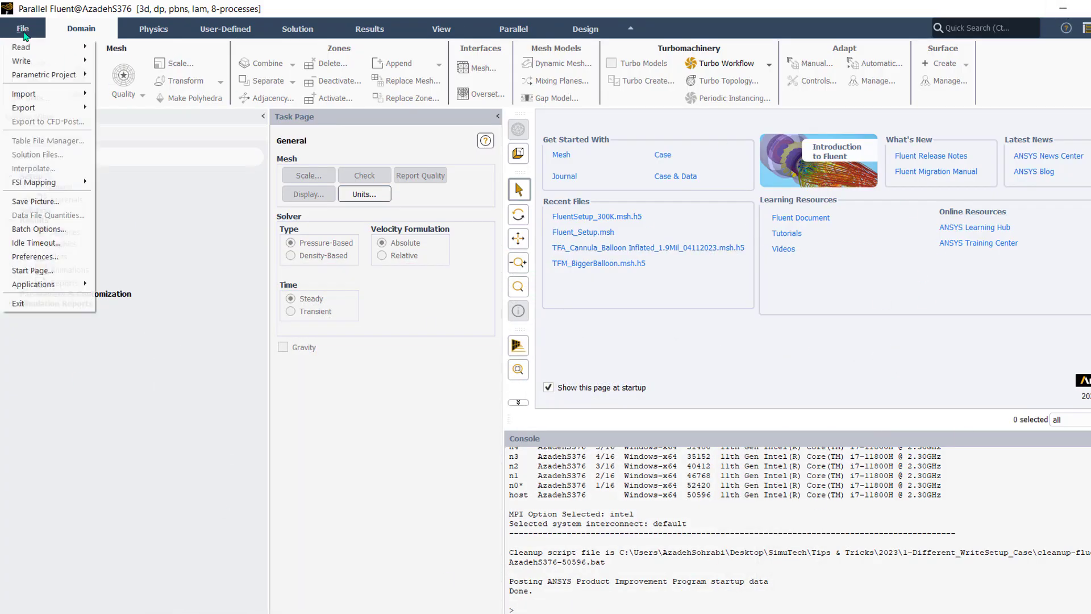
mouse_move(23, 49)
click(116, 49)
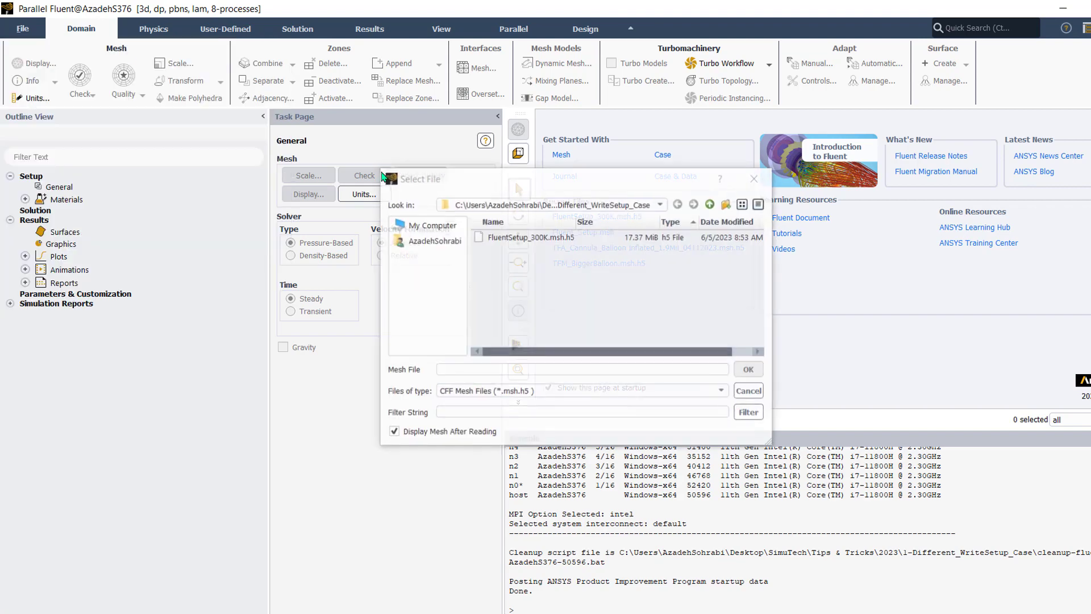
click(722, 391)
click(546, 410)
click(500, 250)
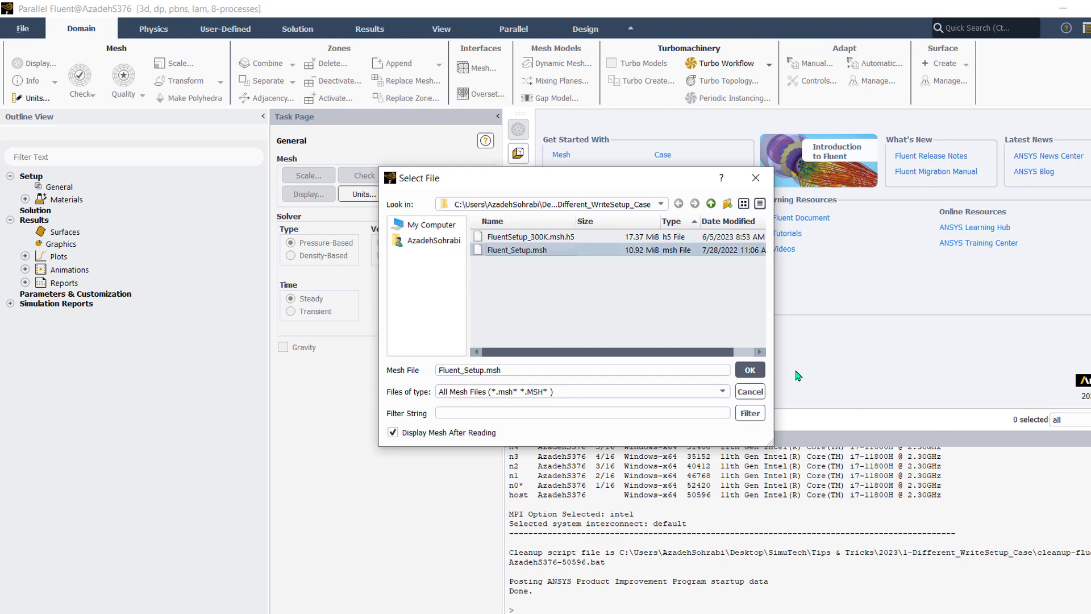
click(750, 370)
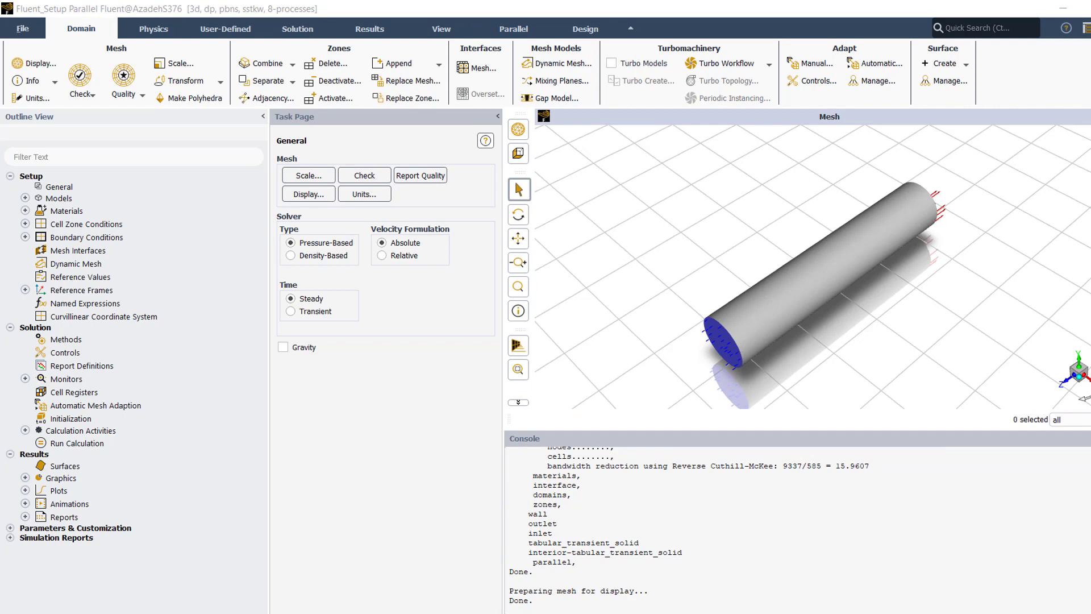
Start recording a journal file named Fluent_Setup_CAse1.
click(23, 30)
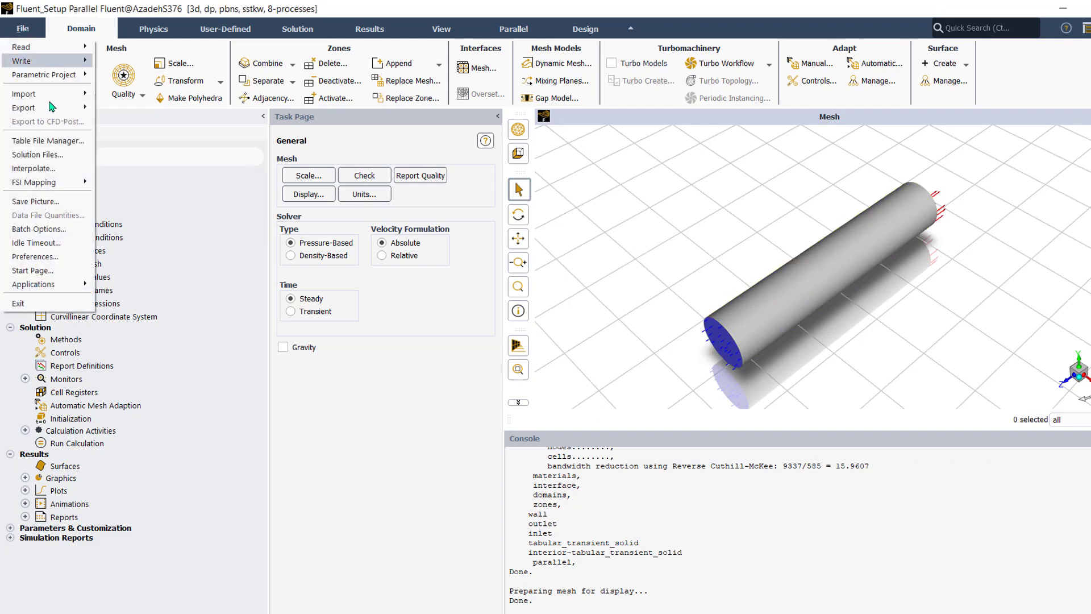
mouse_move(50, 64)
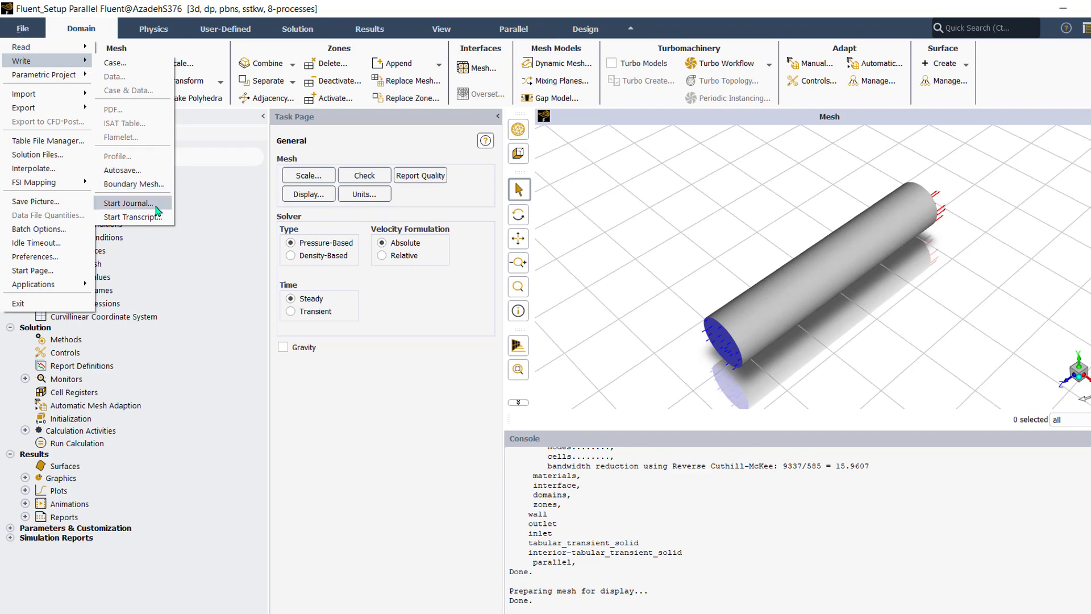
click(128, 203)
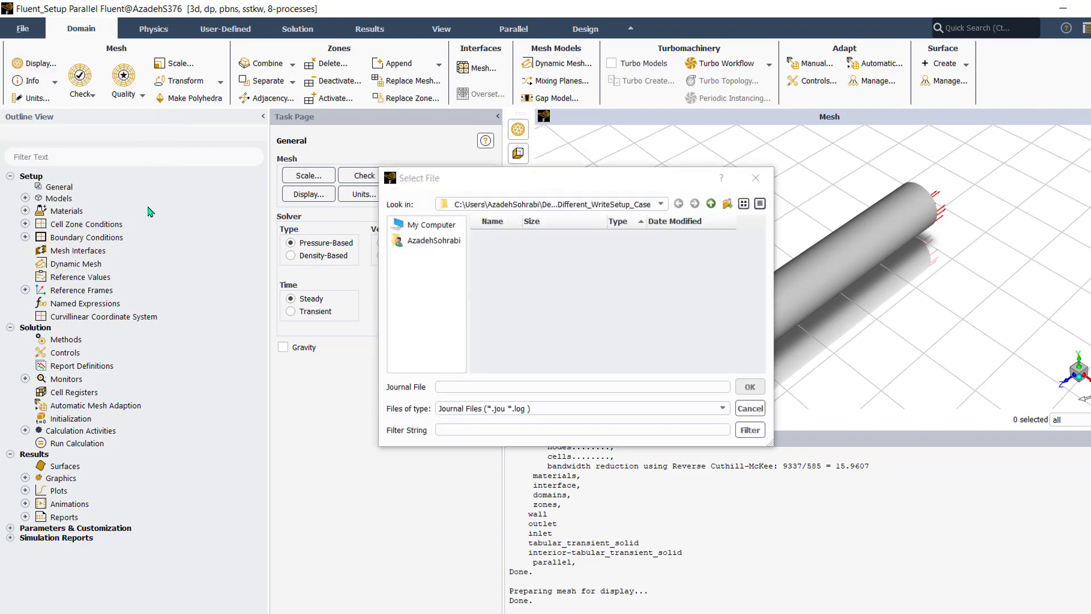
click(517, 385)
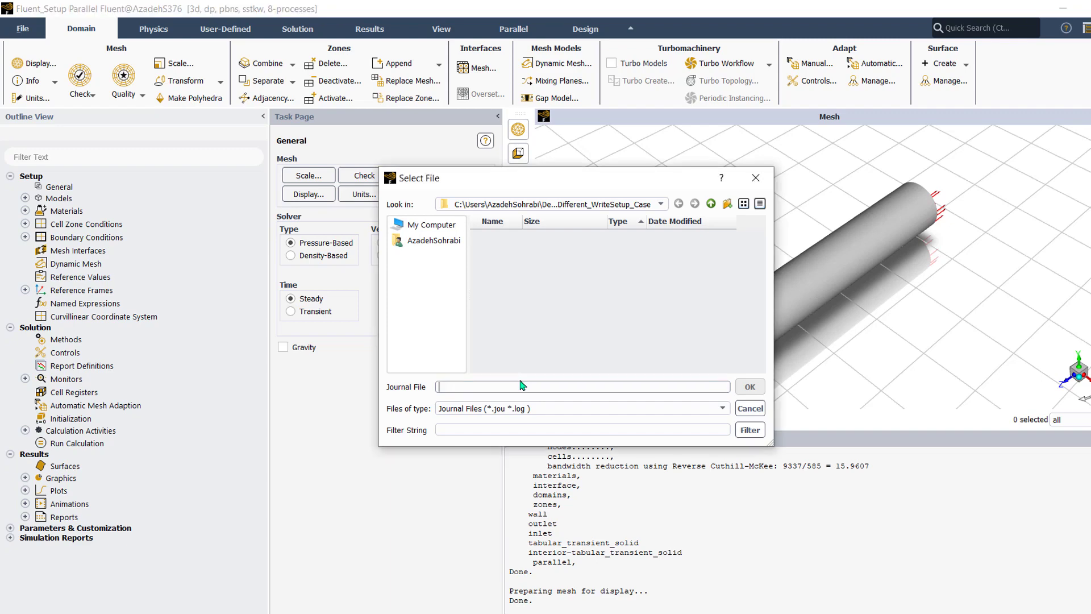
text(Fluent_Setup_CAse1)
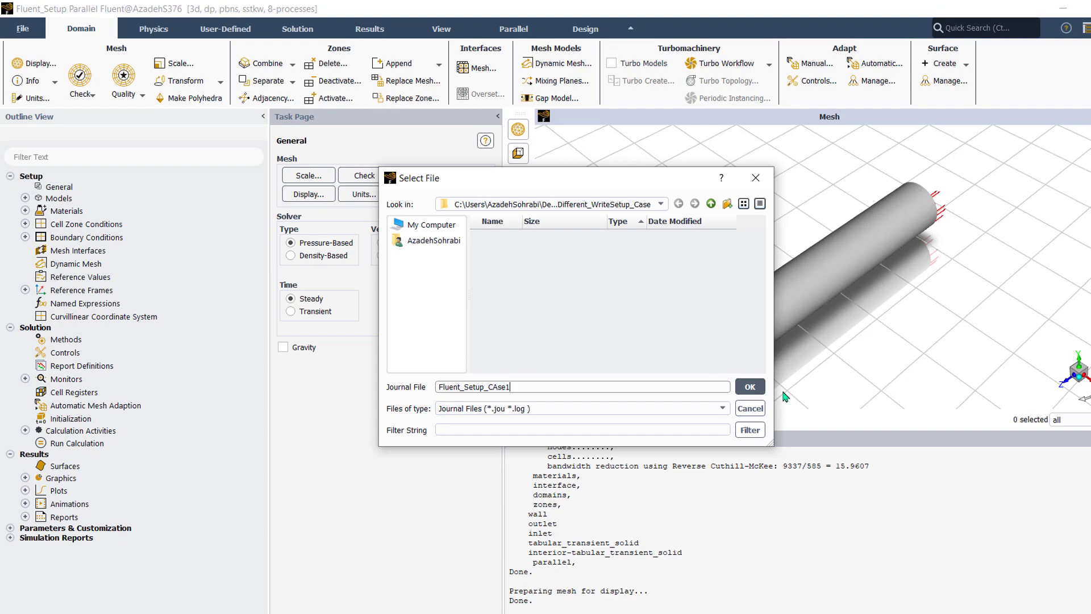
click(750, 387)
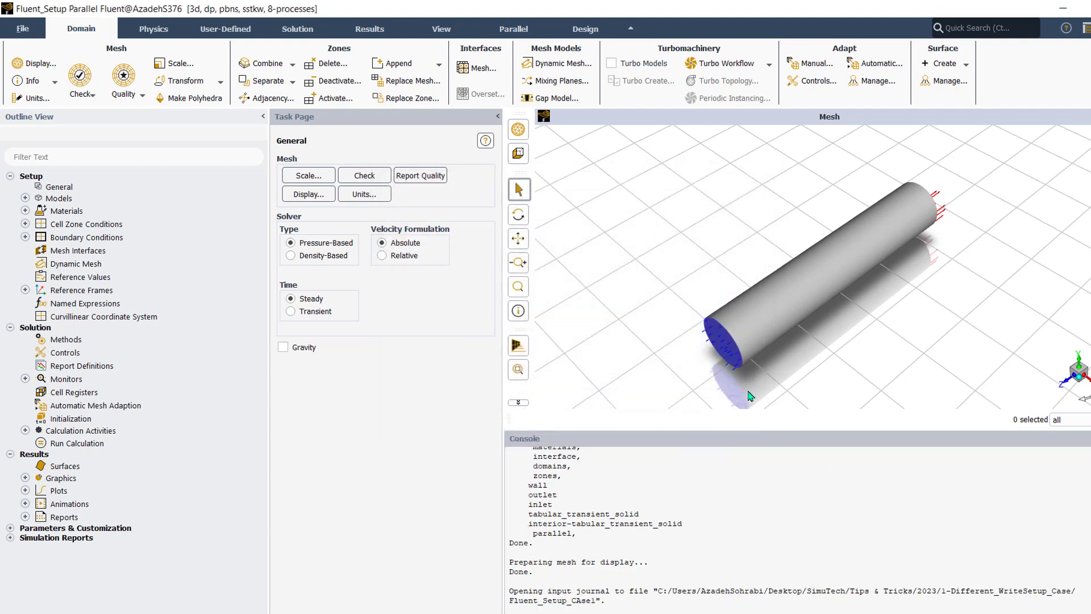
Set the solver time to Transient and the viscous model to k-epsilon (2 eqn).
click(318, 312)
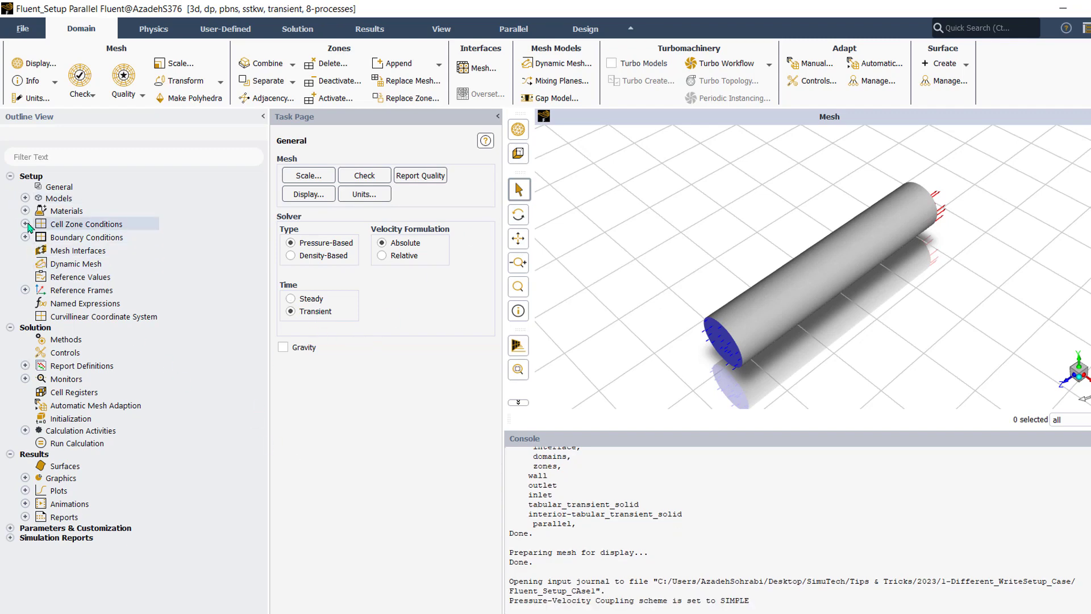
click(25, 197)
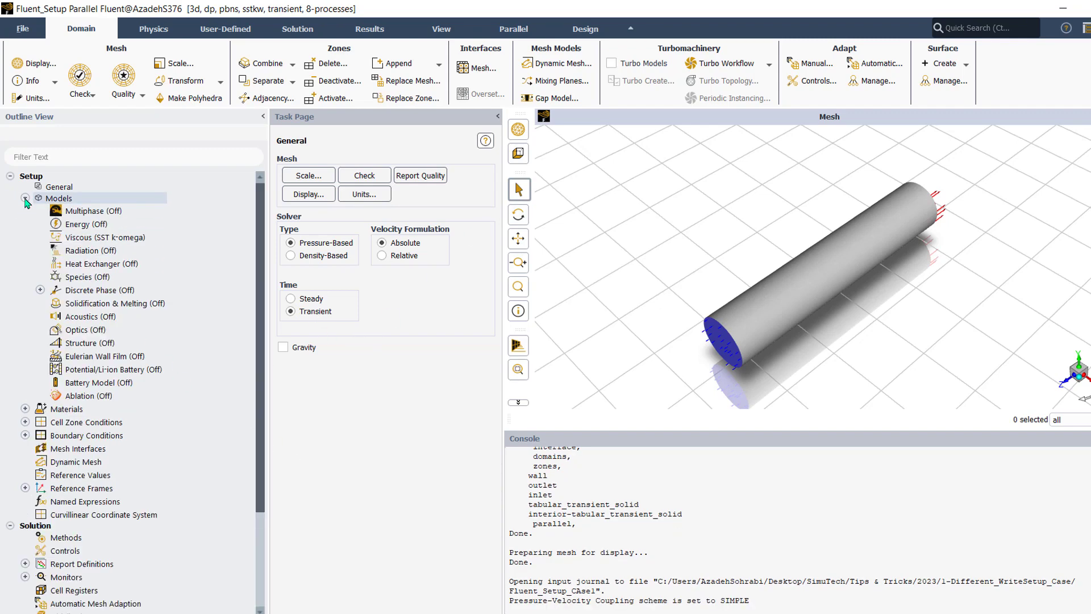
double_click(92, 241)
click(443, 176)
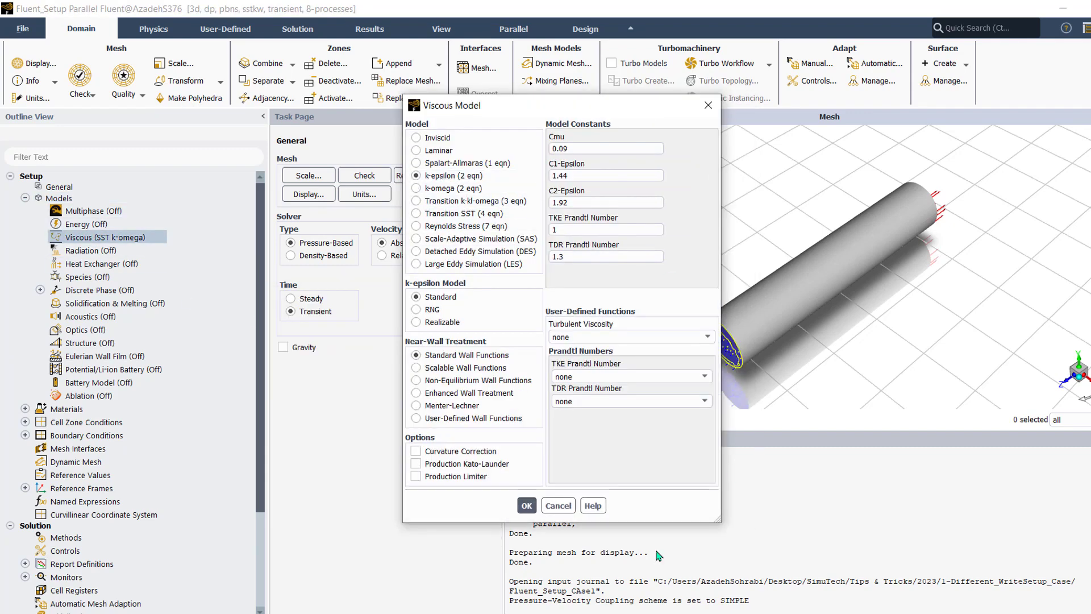
click(526, 505)
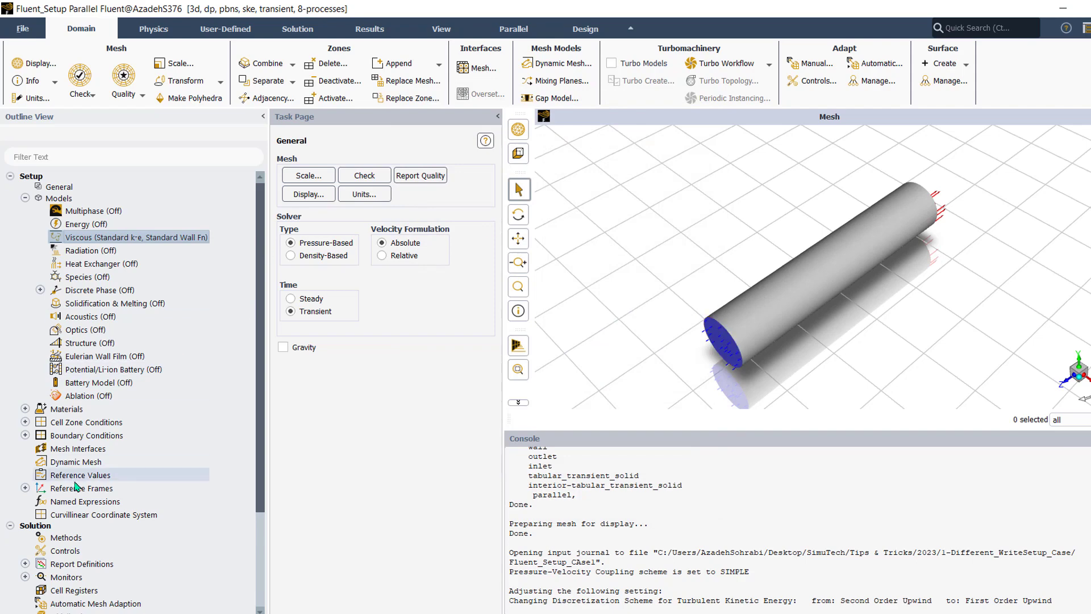
Set the velocity magnitude of the inlet boundary condition to 15 m/s and close its settings.
scroll(51, 401, down, 3)
click(25, 364)
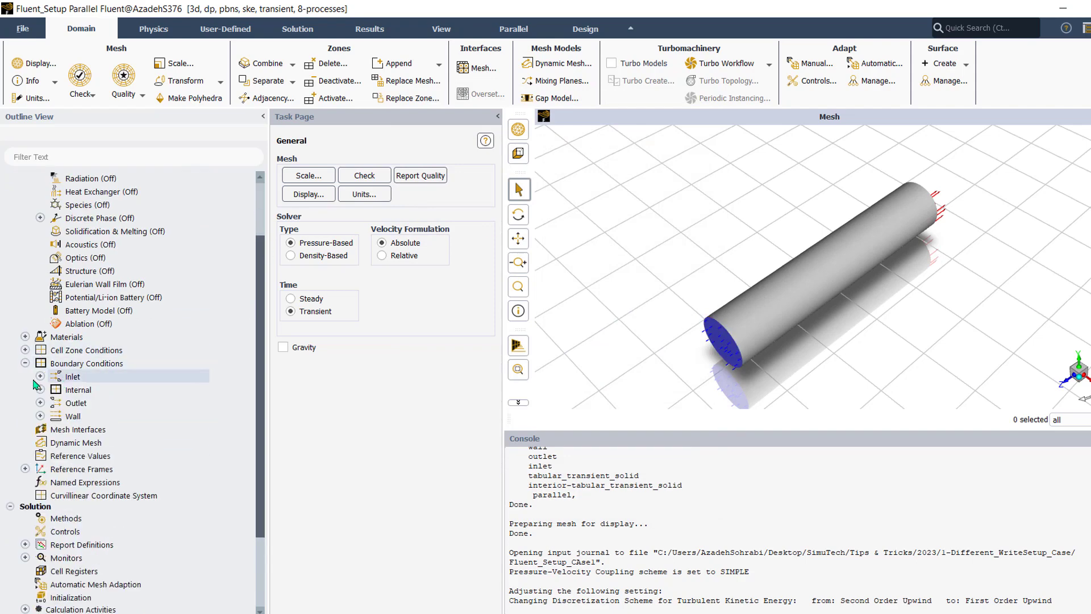
click(40, 376)
double_click(110, 389)
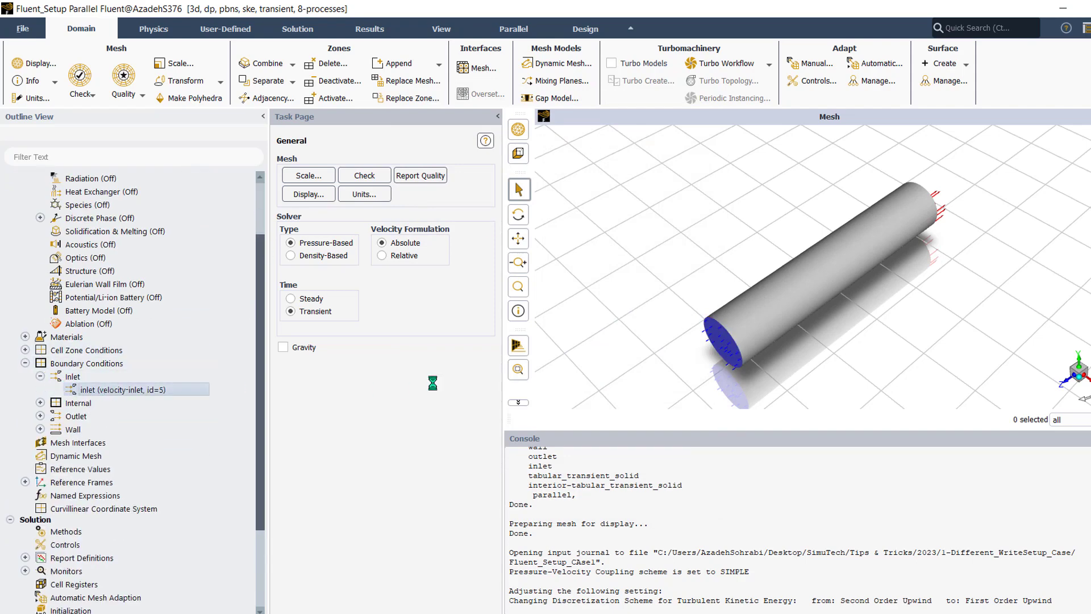
double_click(547, 409)
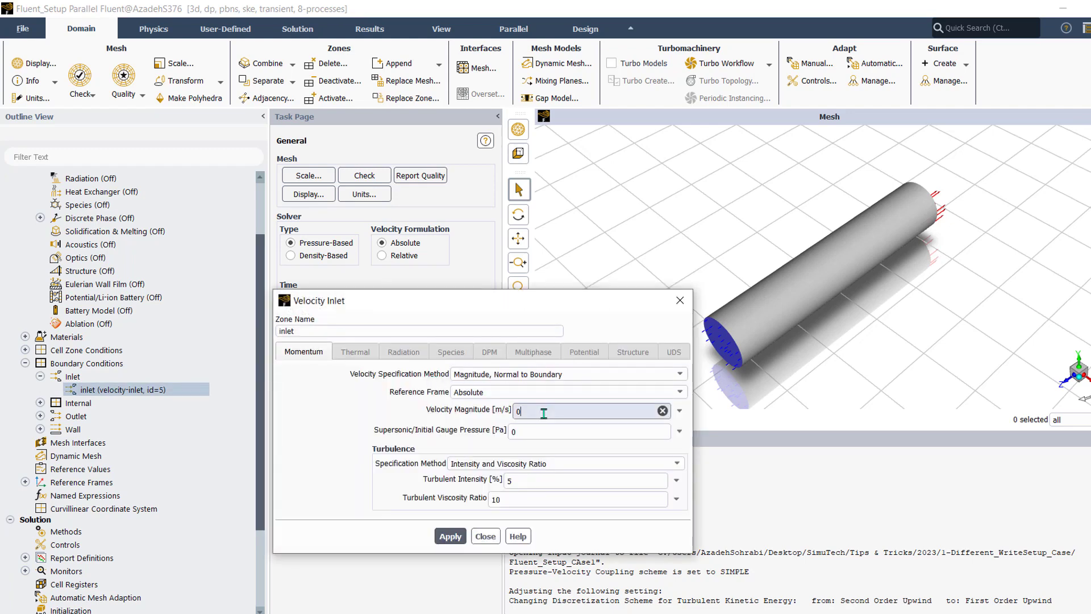
text(15)
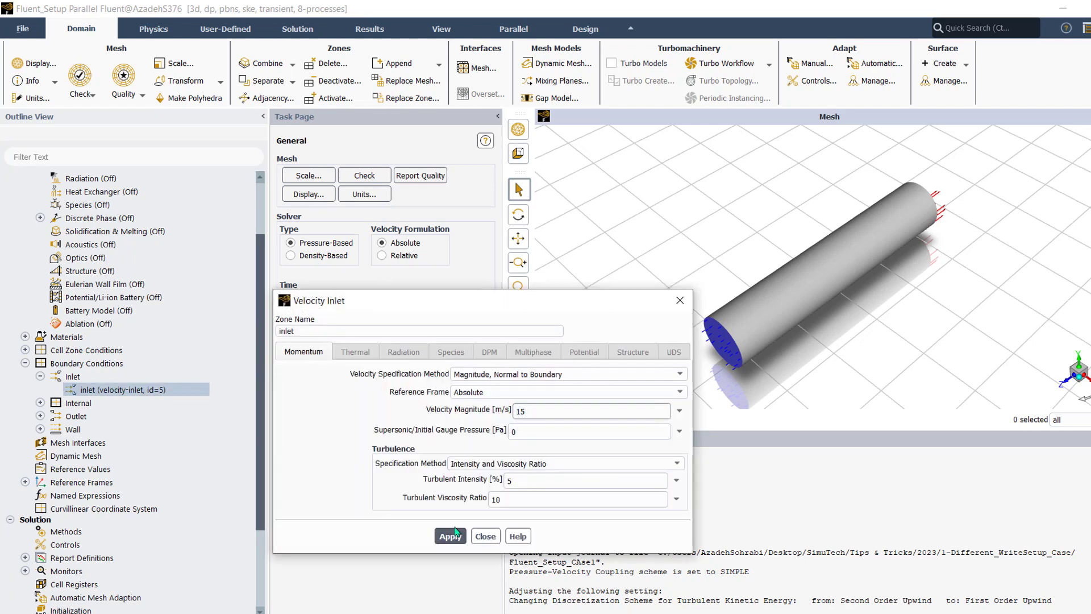
click(449, 534)
click(680, 300)
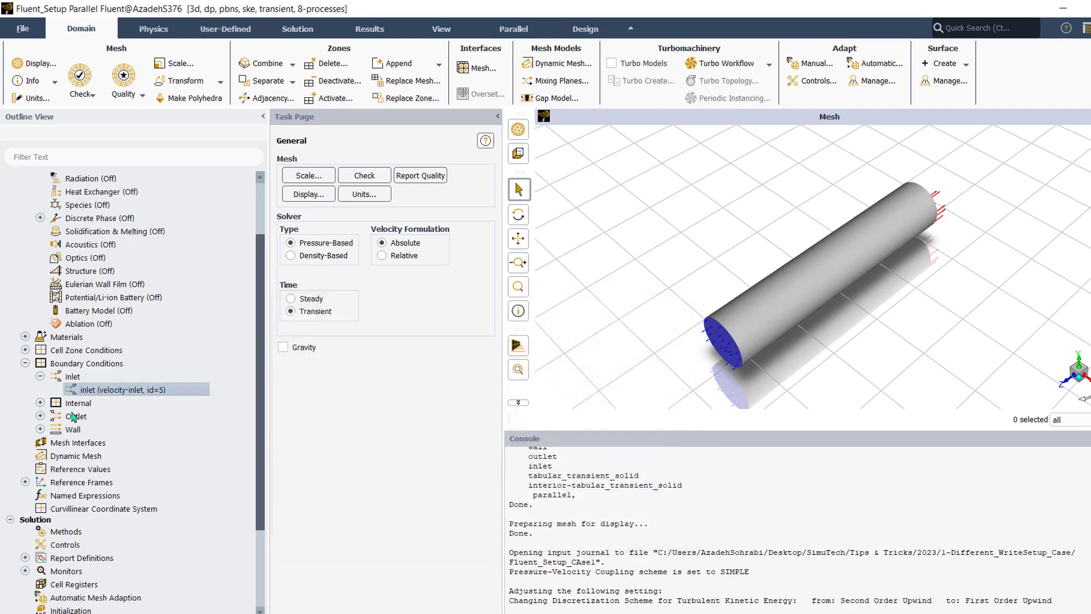
Create a mass flow rate flux report definition named mass_fr_in on the inlet boundary.
scroll(86, 455, down, 4)
click(25, 438)
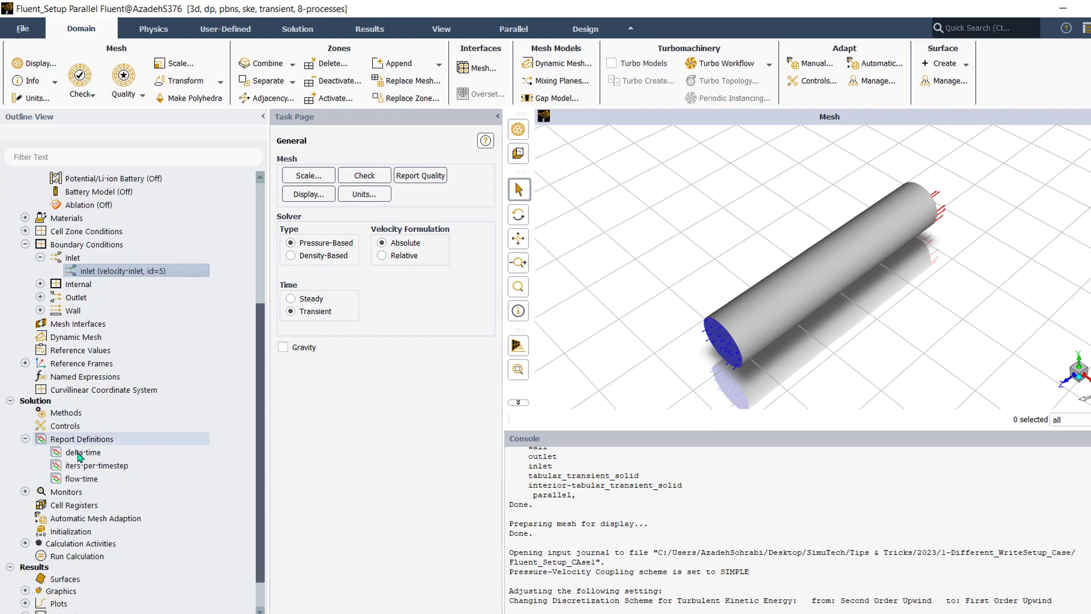
right_click(83, 439)
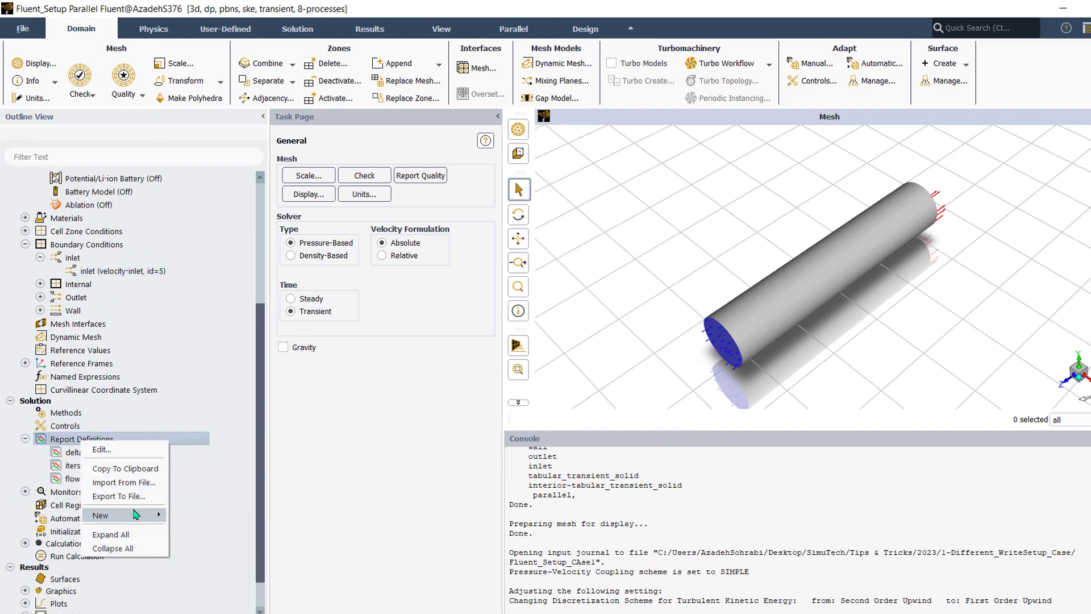
mouse_move(137, 515)
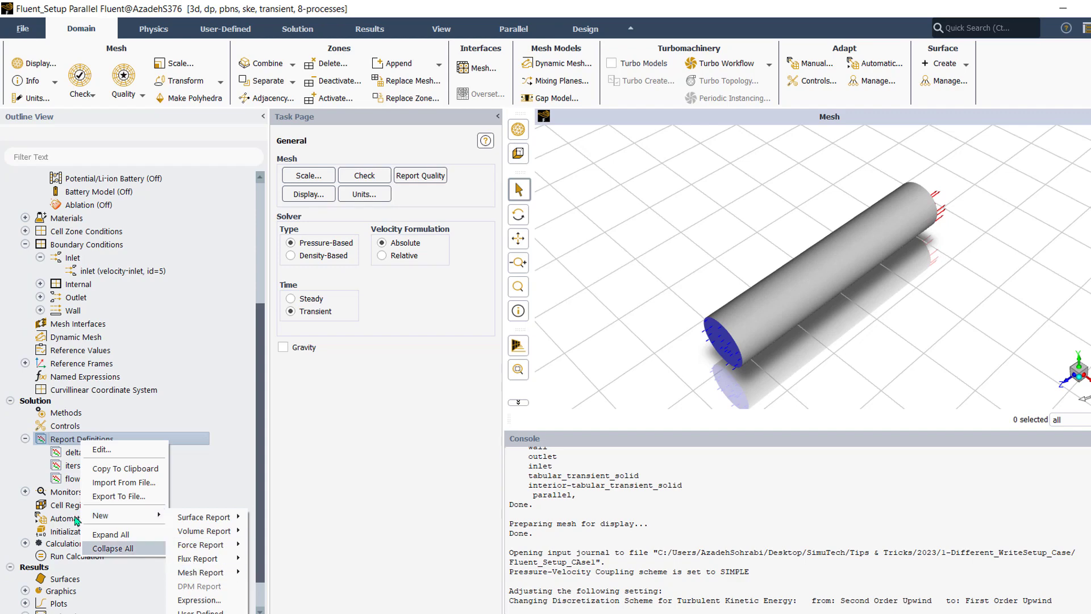
mouse_move(205, 558)
click(296, 497)
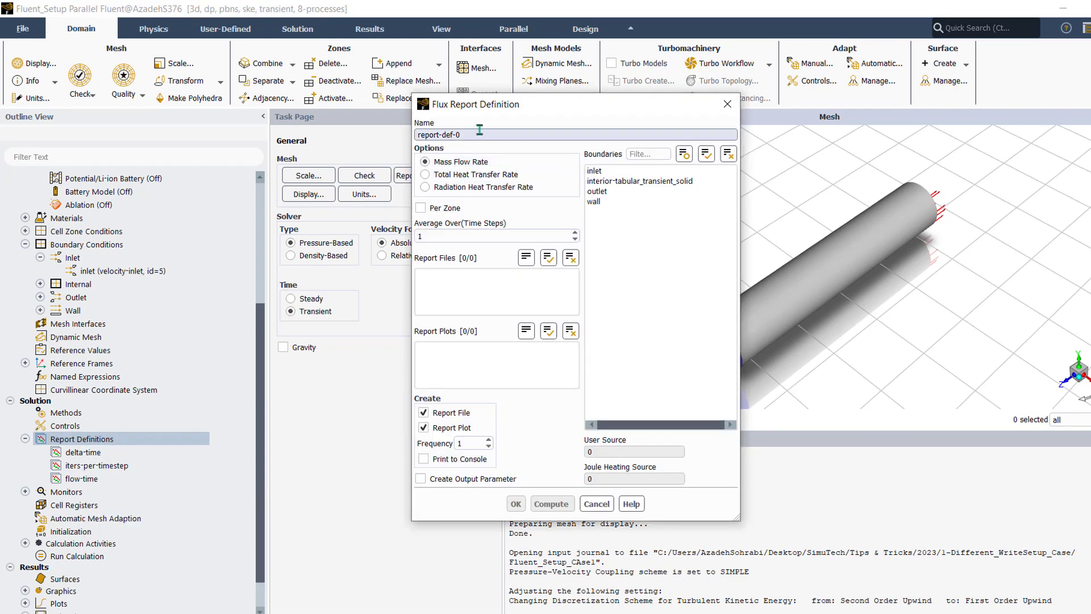
text(mass_fr_in)
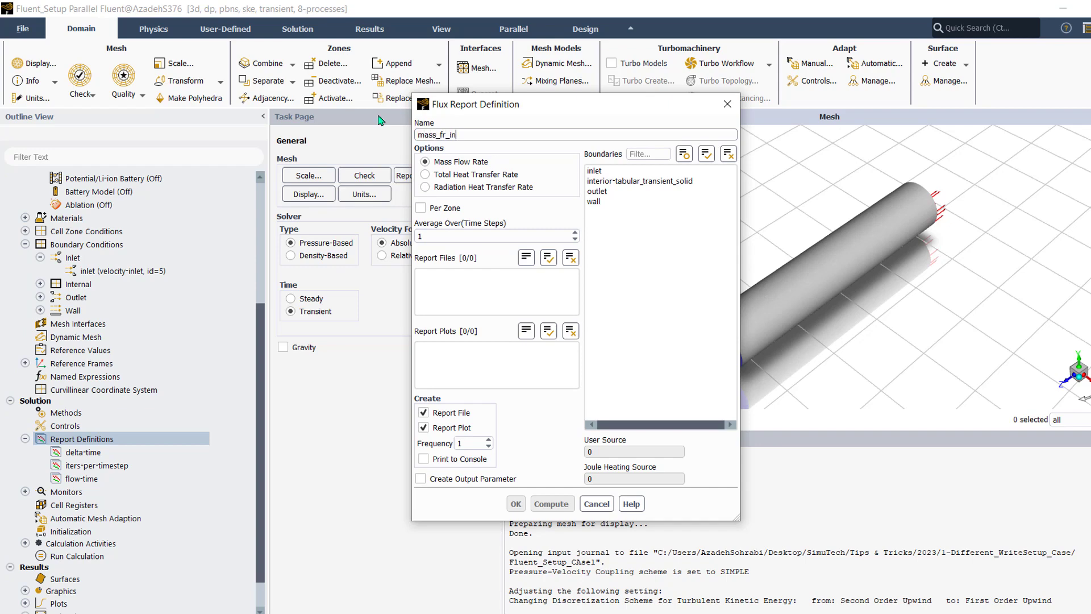
click(594, 170)
click(515, 504)
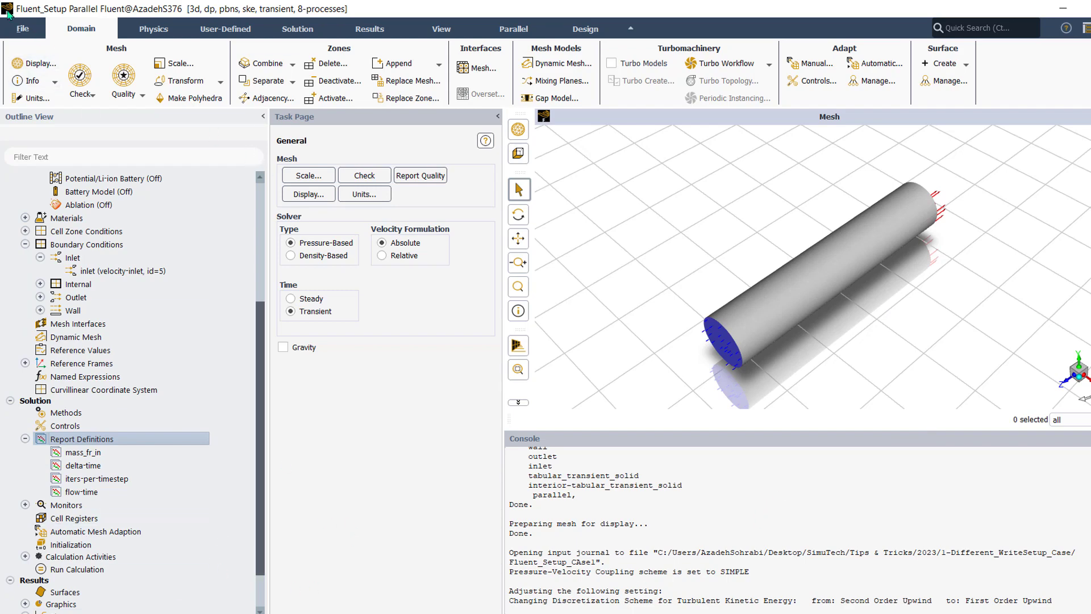
Set the run calculation to 100 time steps with a time step size of 0.001 s.
click(25, 556)
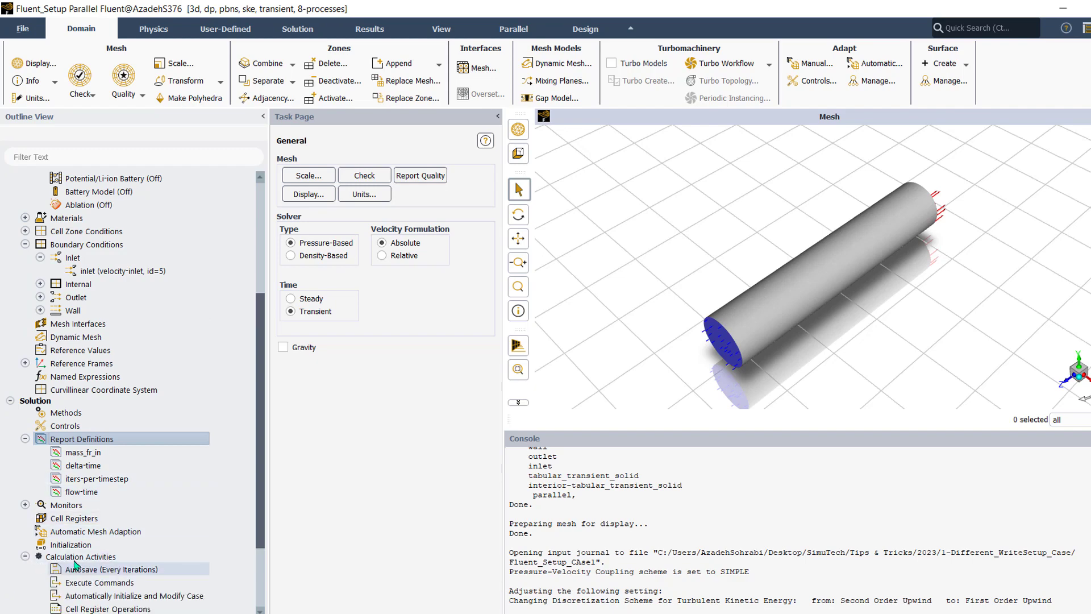
double_click(76, 558)
scroll(51, 512, down, 2)
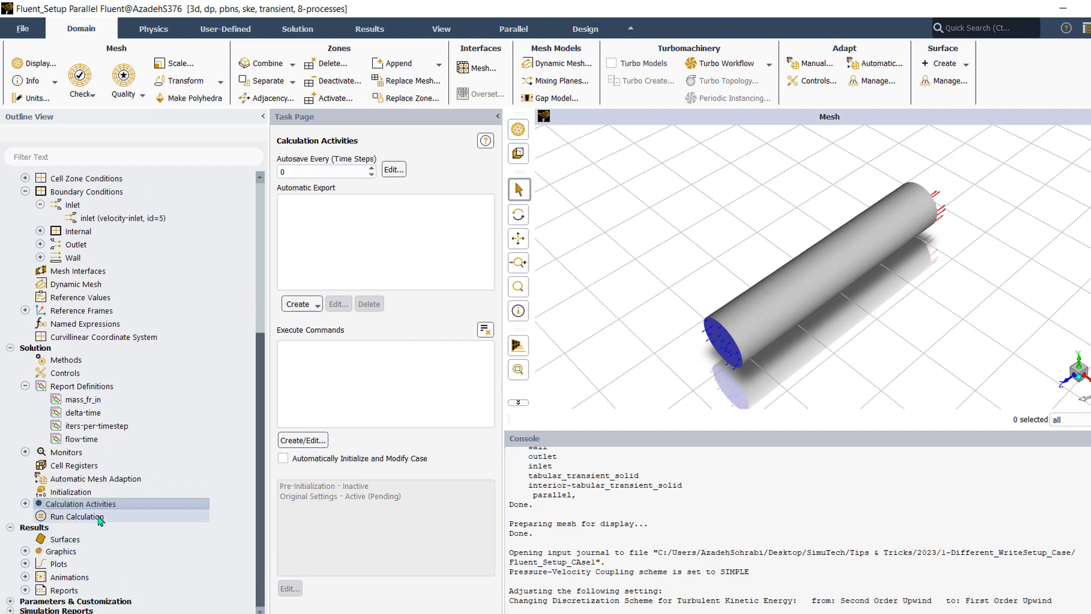
click(25, 504)
double_click(77, 569)
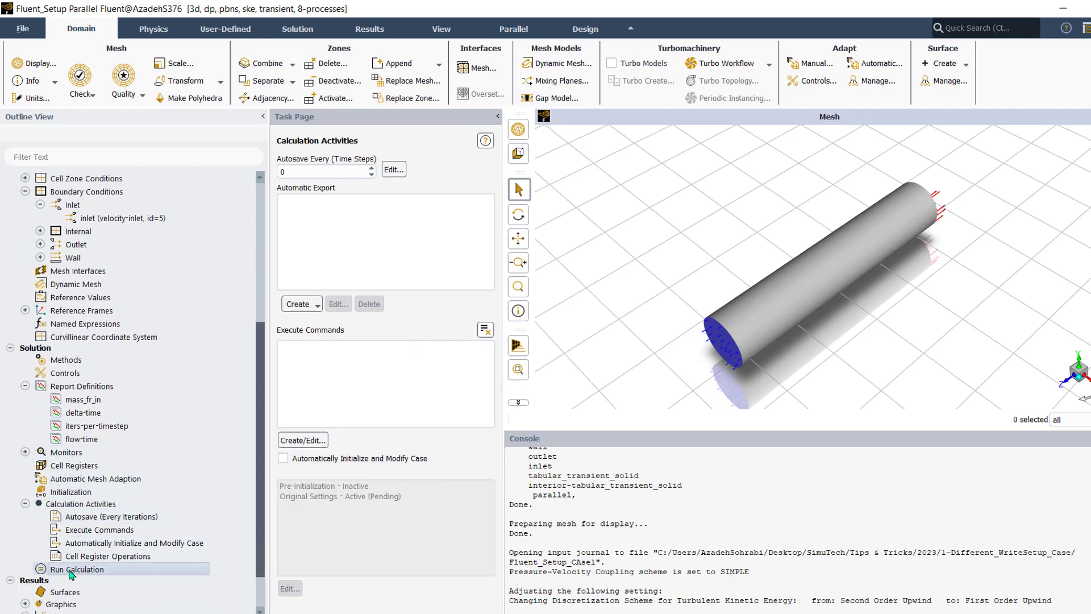
double_click(432, 253)
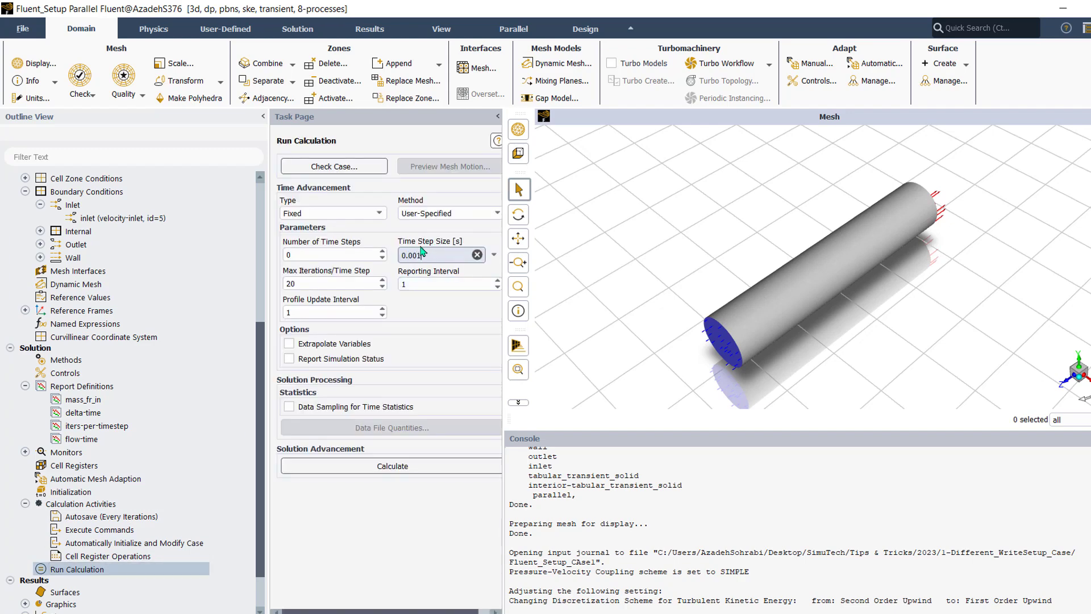
double_click(342, 253)
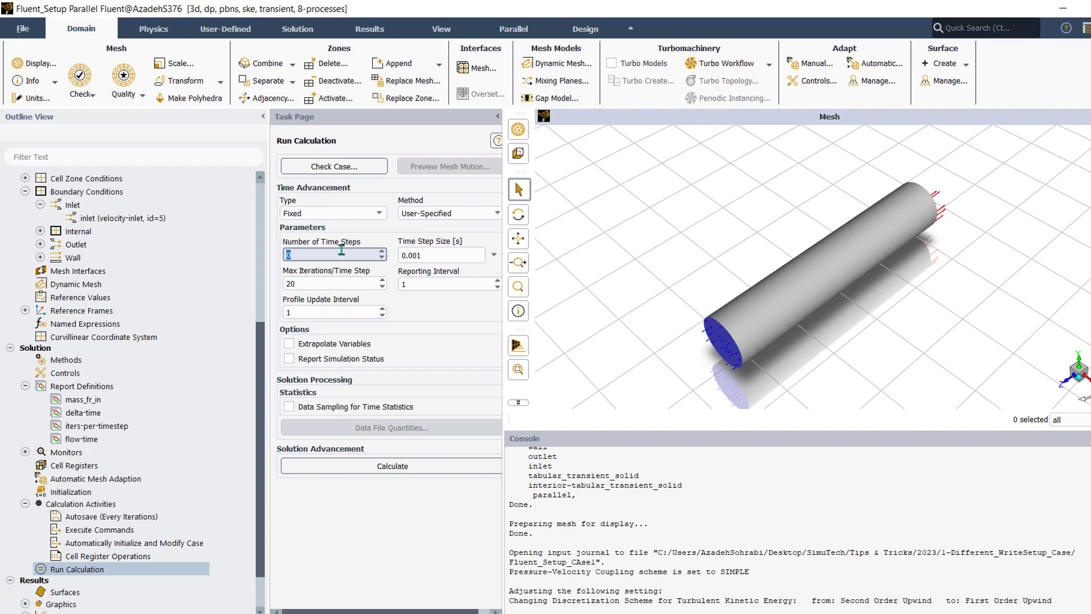
text(100)
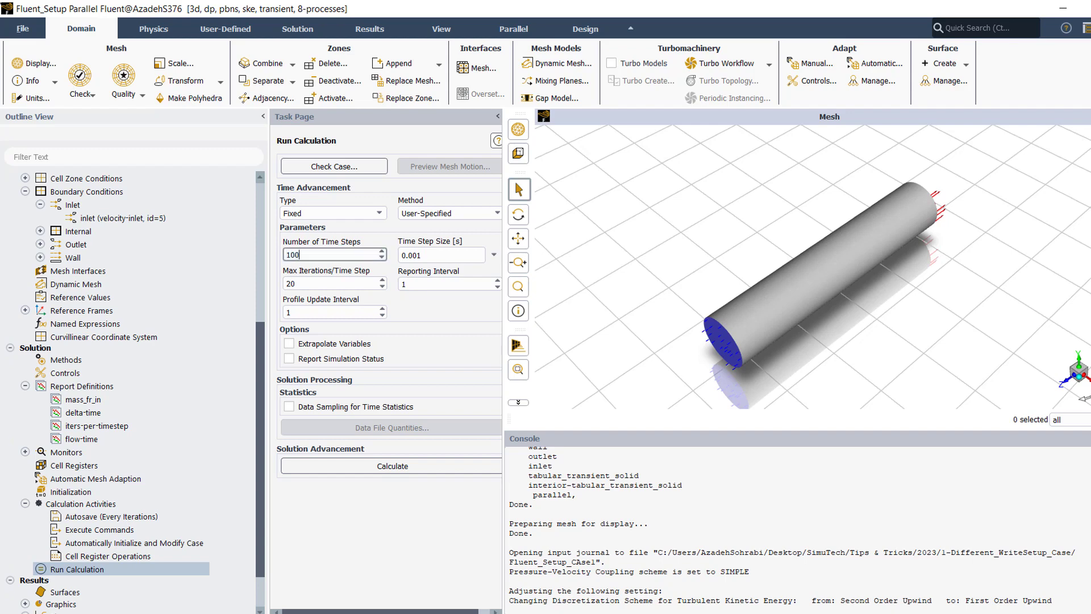
Stop recording the journal file.
click(23, 29)
mouse_move(25, 62)
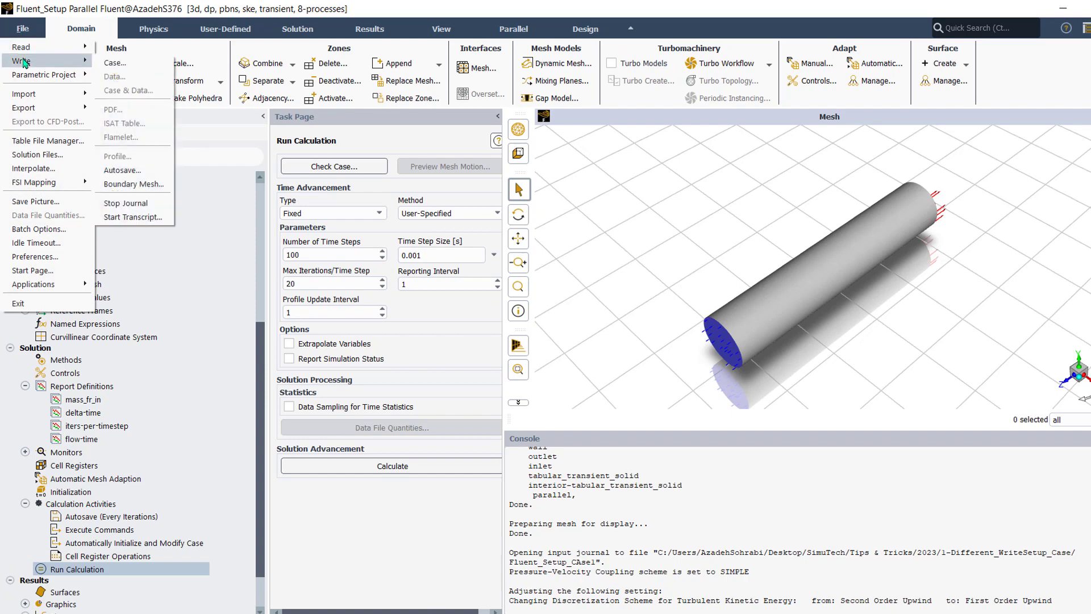
click(135, 207)
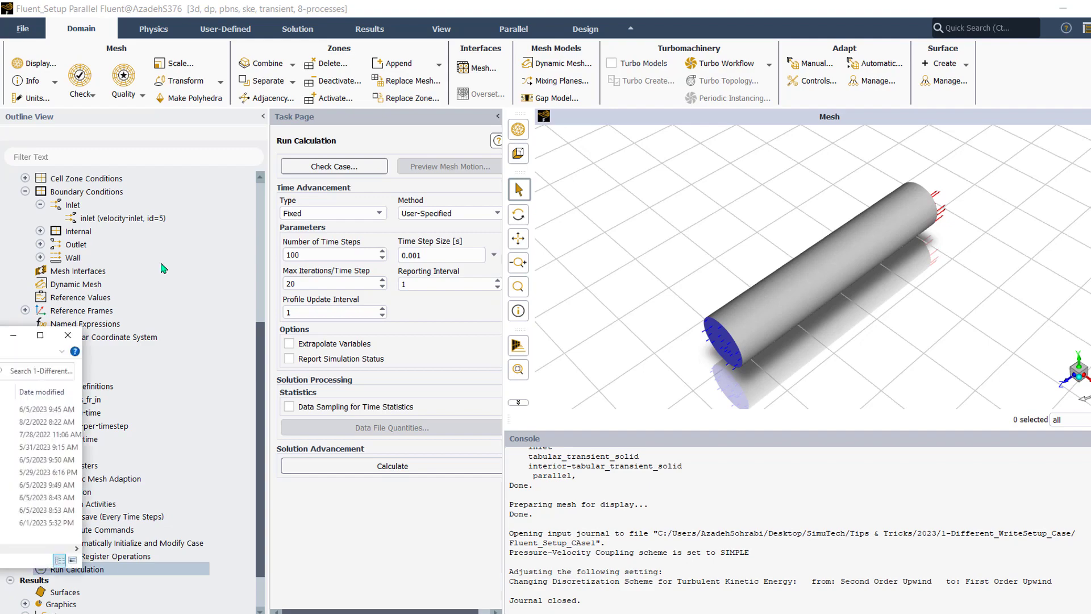
Switch to the 1-Different_WriteSetup_Case folder, sort its files by modification date and select the journal Fluent_Setup_CAse1.
key(alt+Tab)
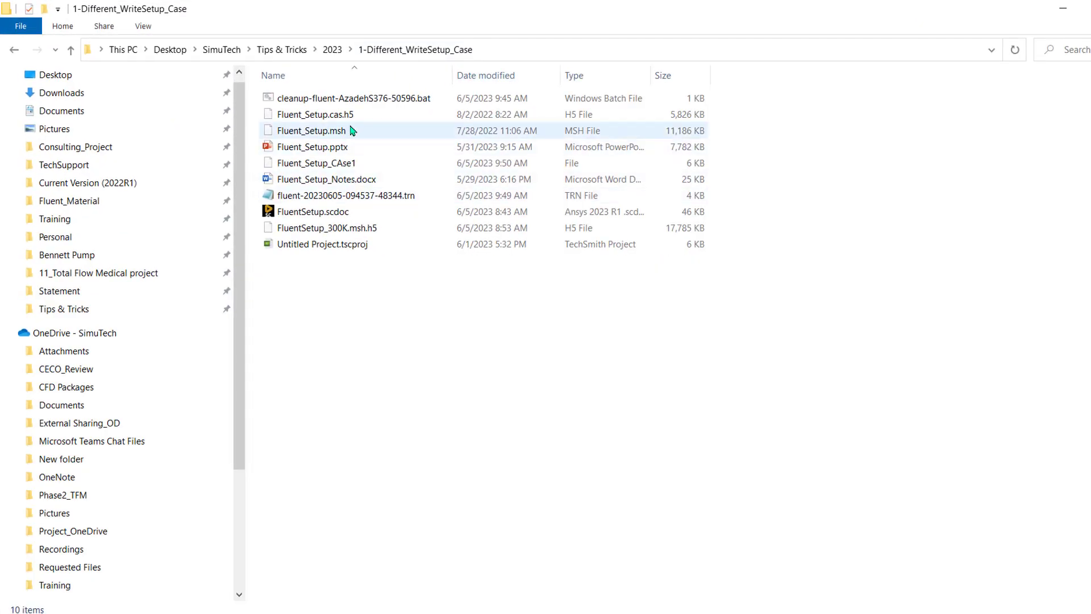
click(480, 81)
click(324, 102)
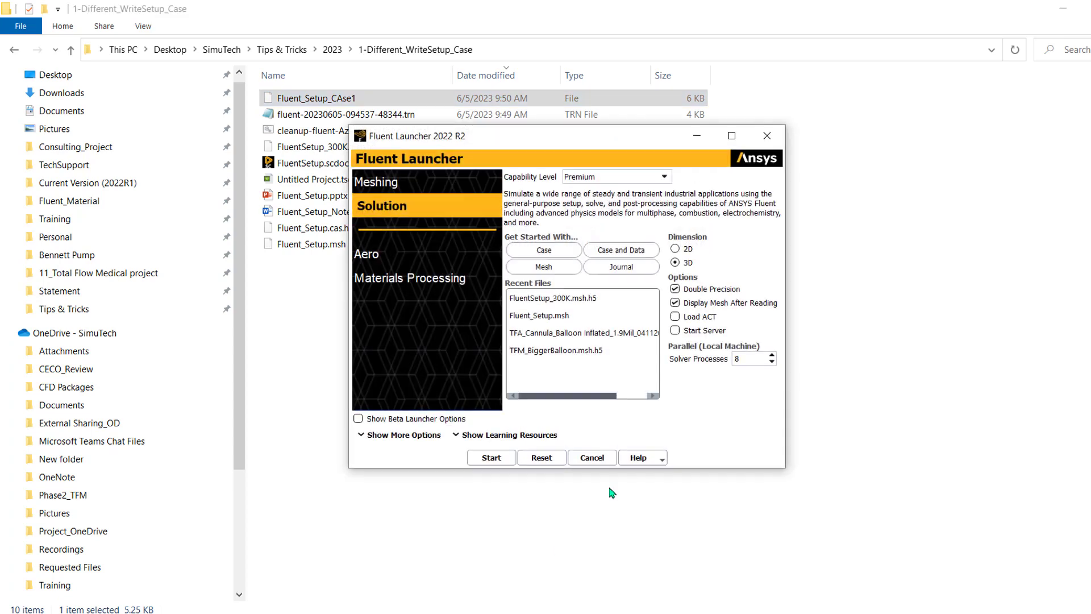
Start a new Fluent solution session from the Fluent Launcher and read the mesh FluentSetup_300K.msh.h5.
click(493, 458)
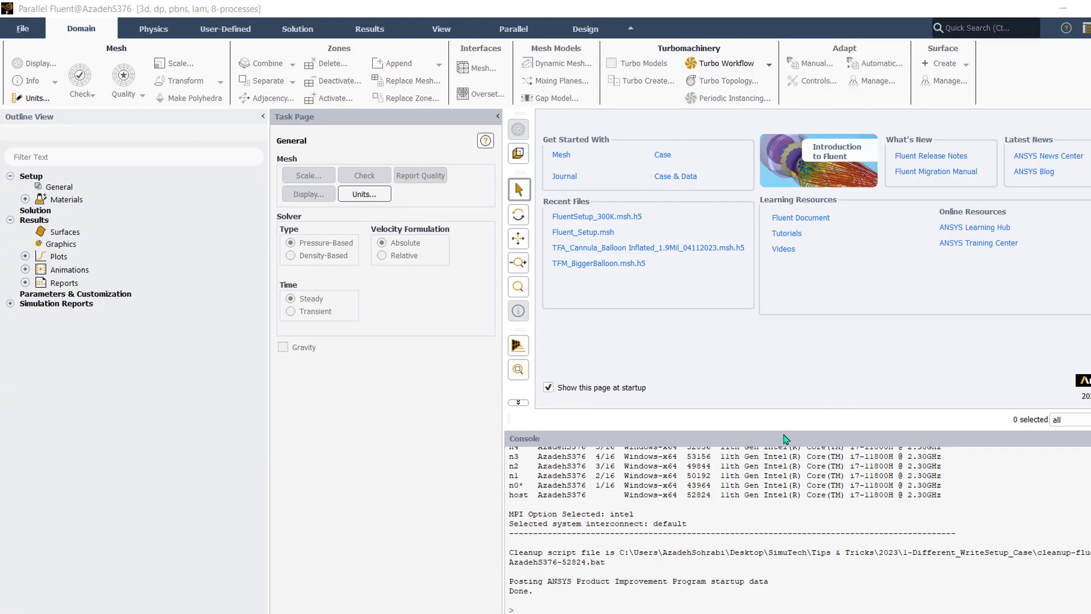
click(21, 33)
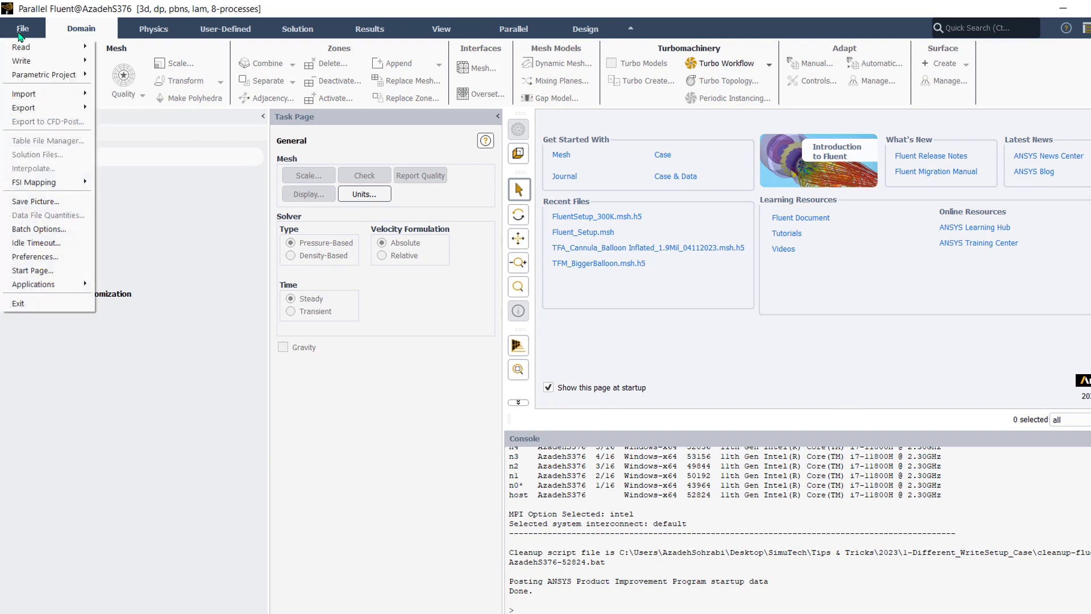
mouse_move(30, 47)
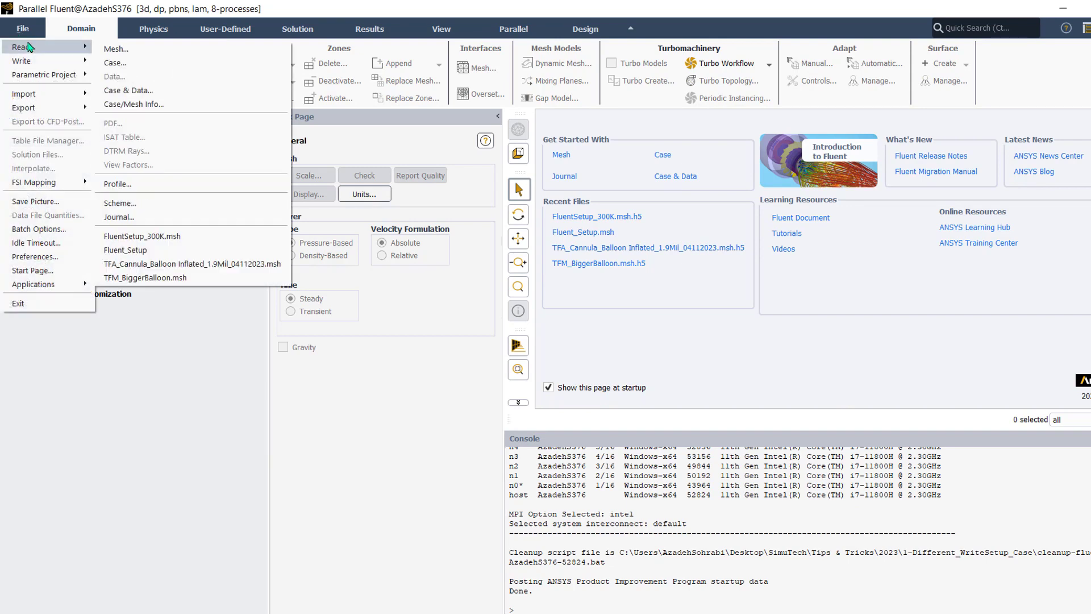
click(146, 55)
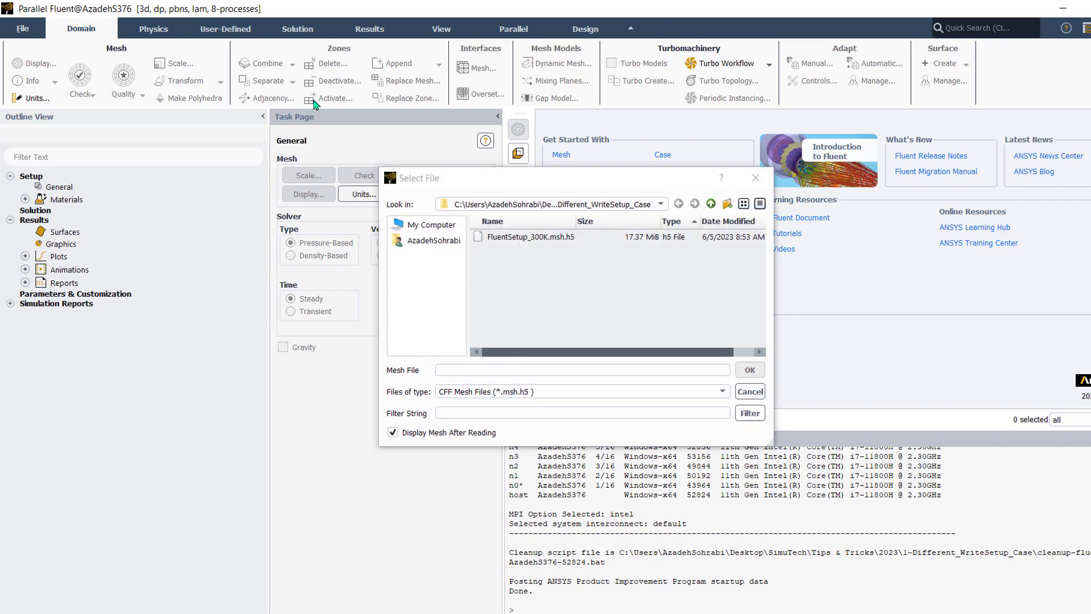
click(532, 236)
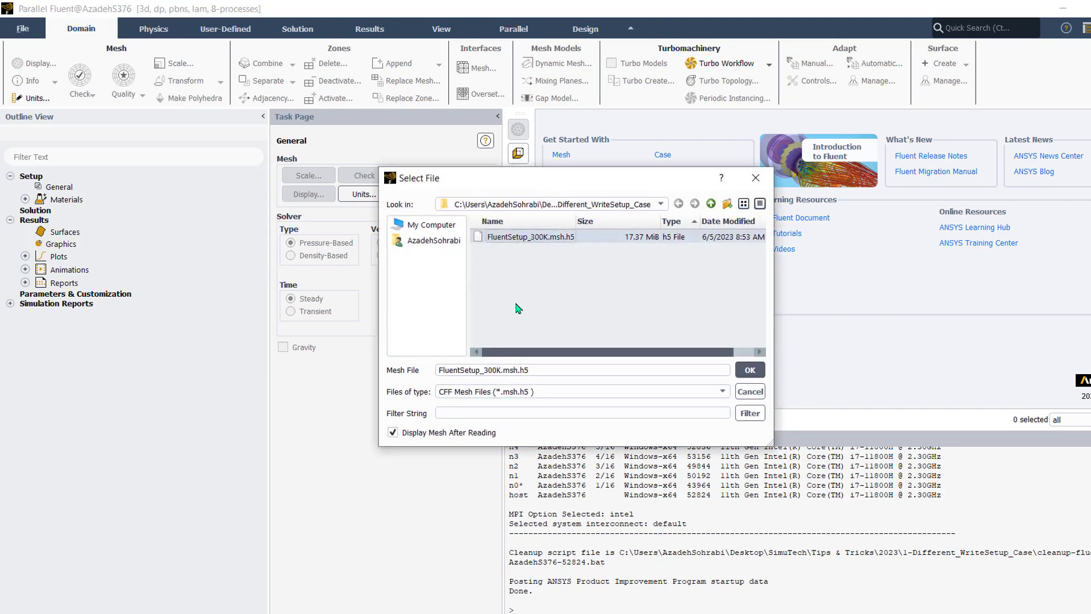
click(750, 370)
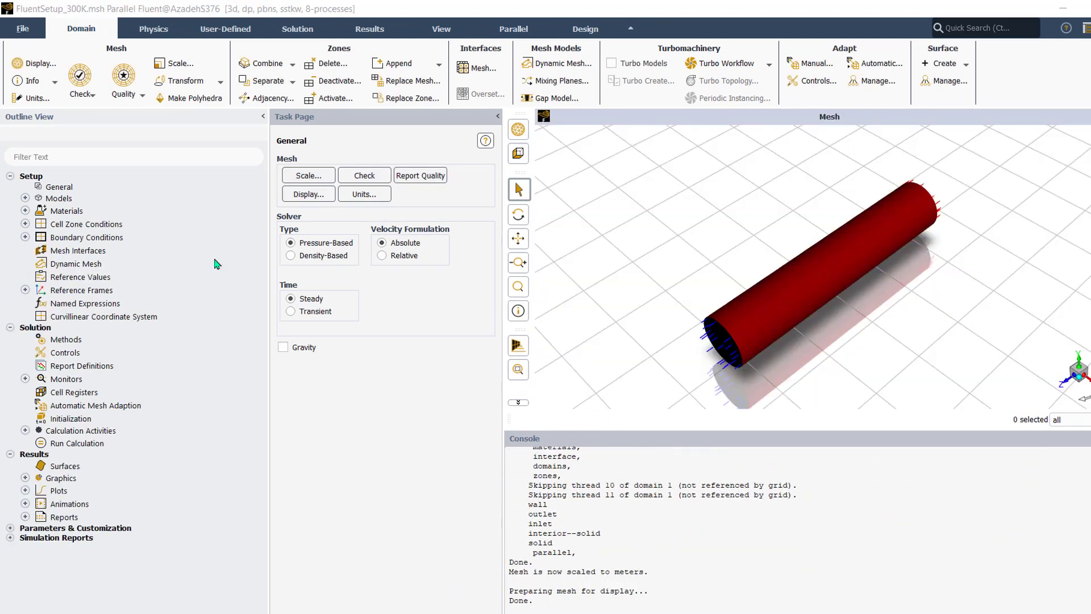
Read the journal file Fluent_Setup_CAse1 into the new session, using the All Files type.
click(31, 30)
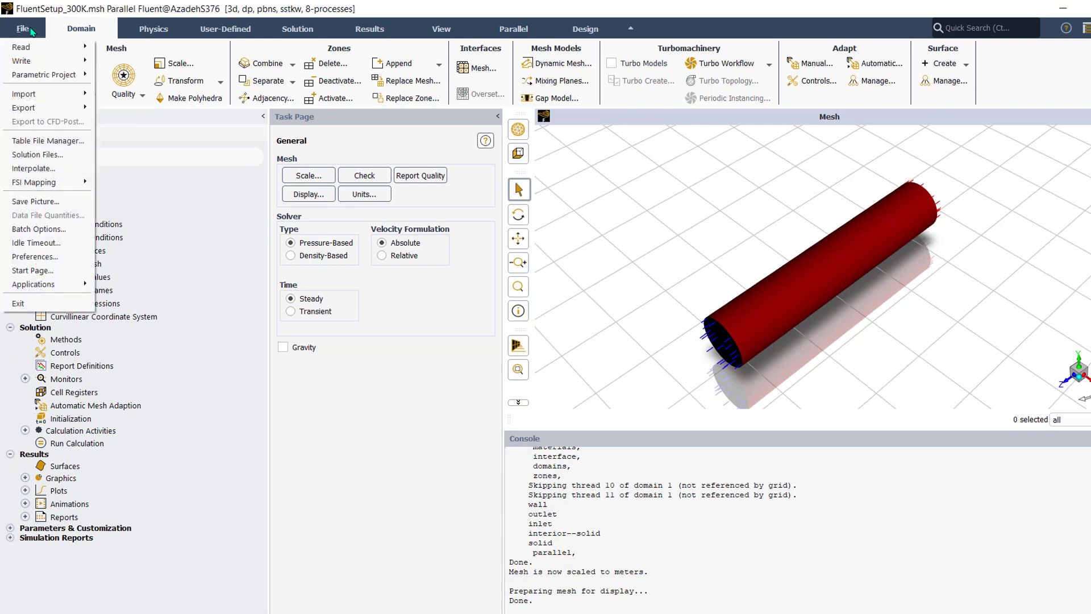
click(390, 520)
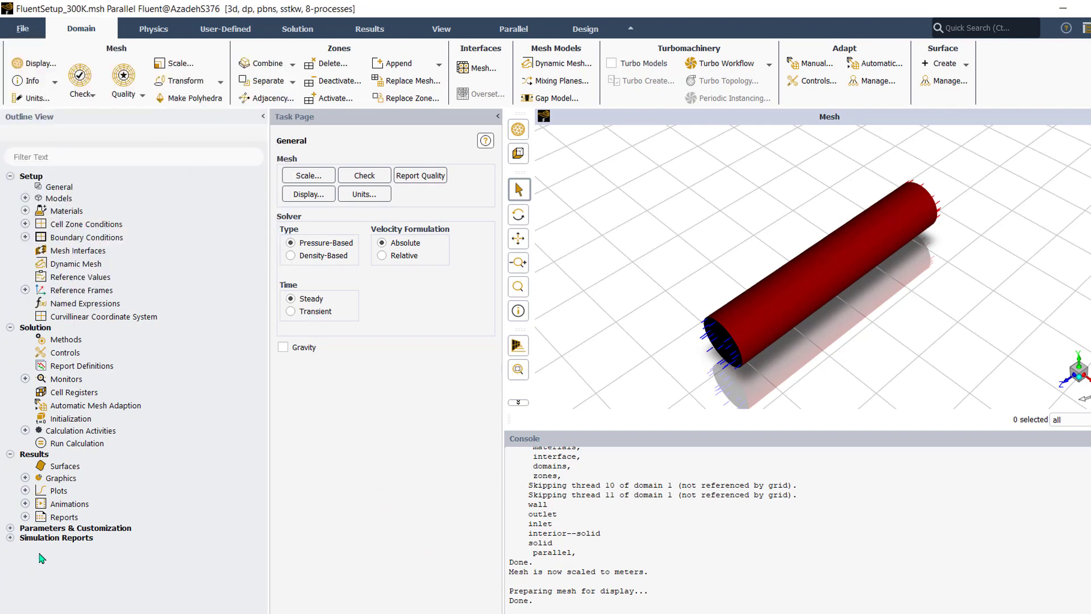
click(21, 31)
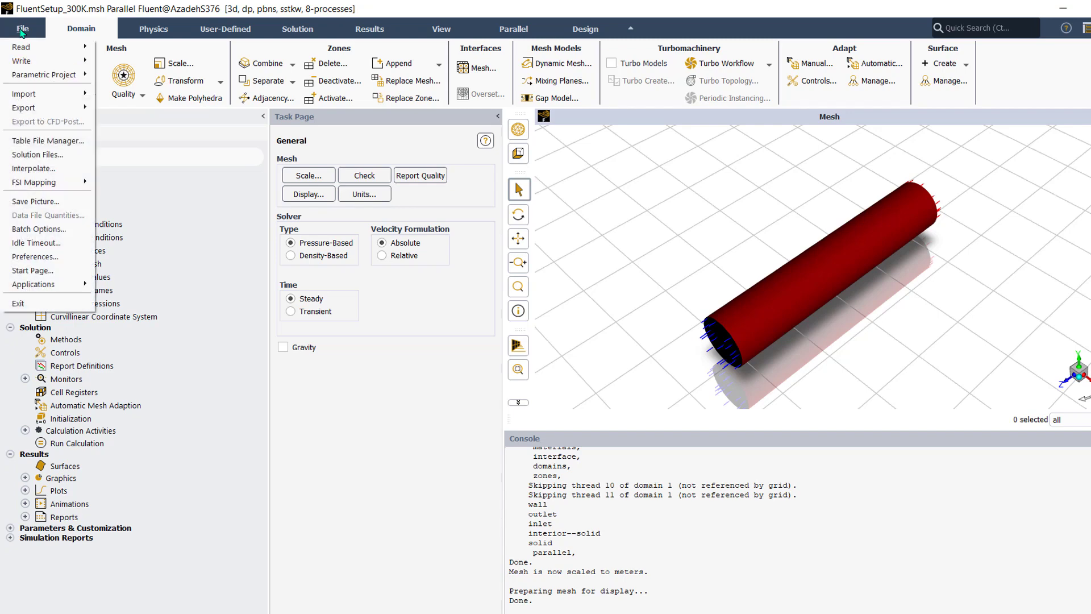
mouse_move(20, 47)
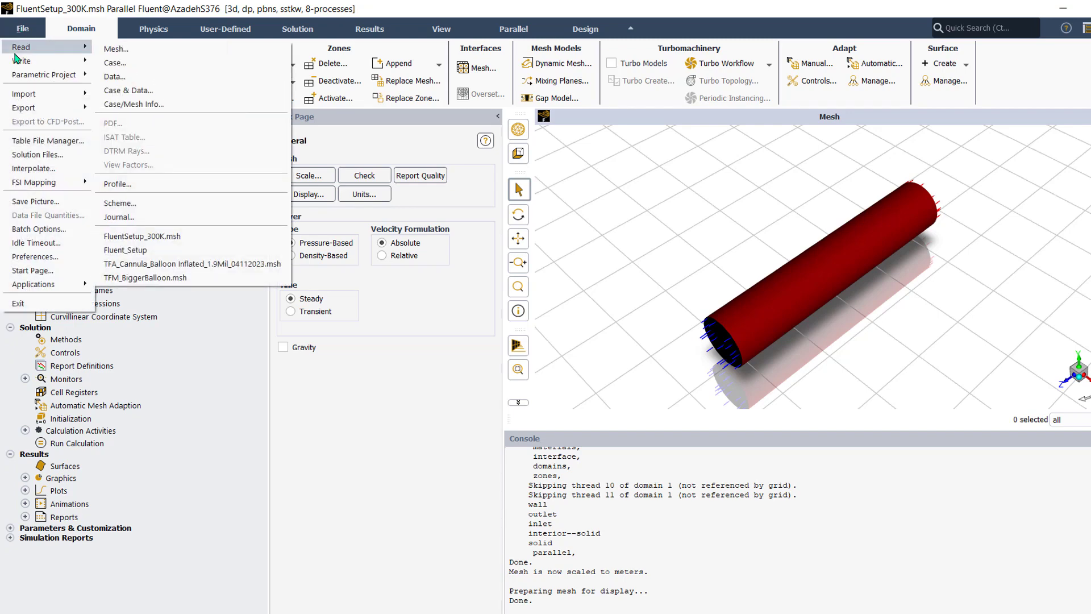
click(118, 217)
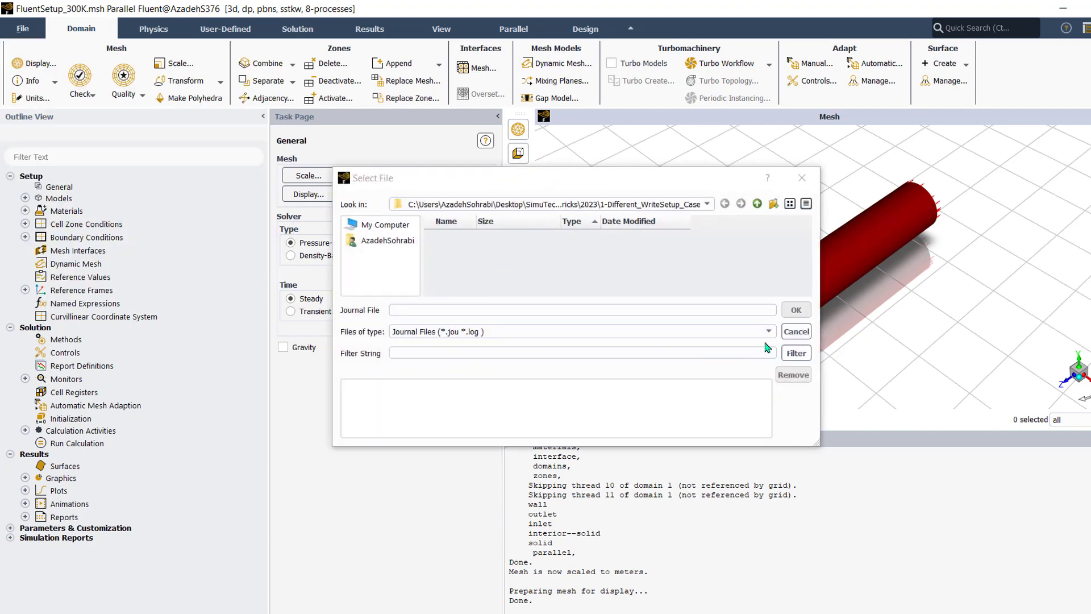
click(768, 331)
click(453, 354)
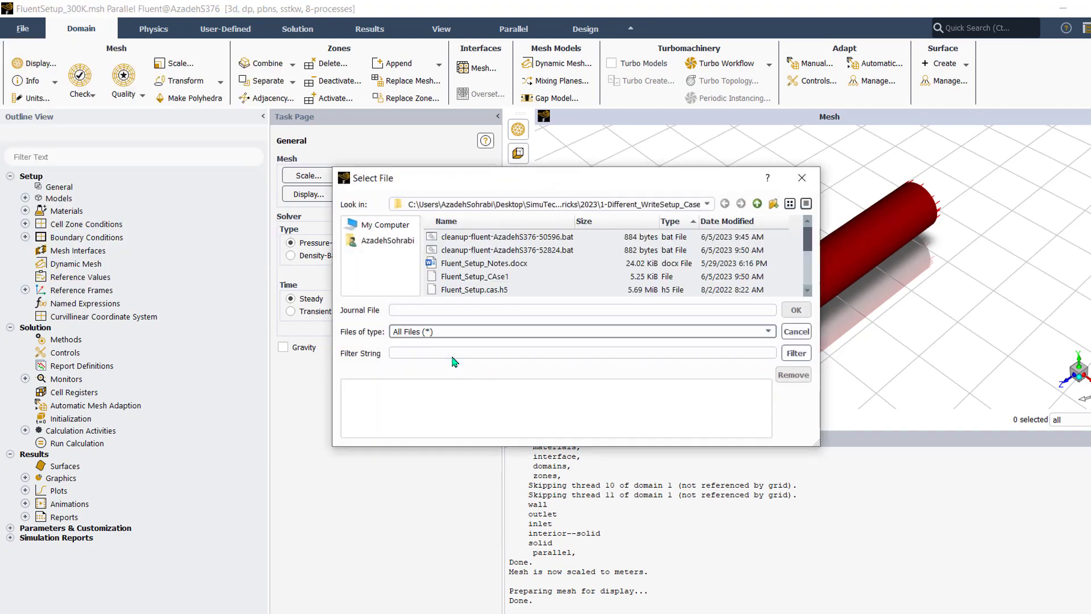
click(504, 277)
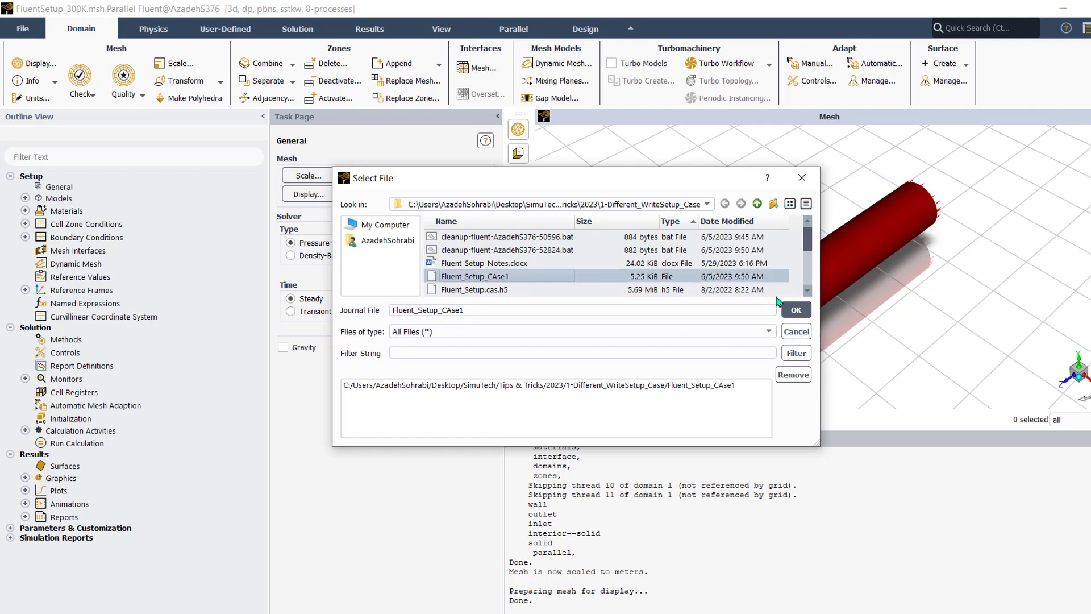
click(795, 310)
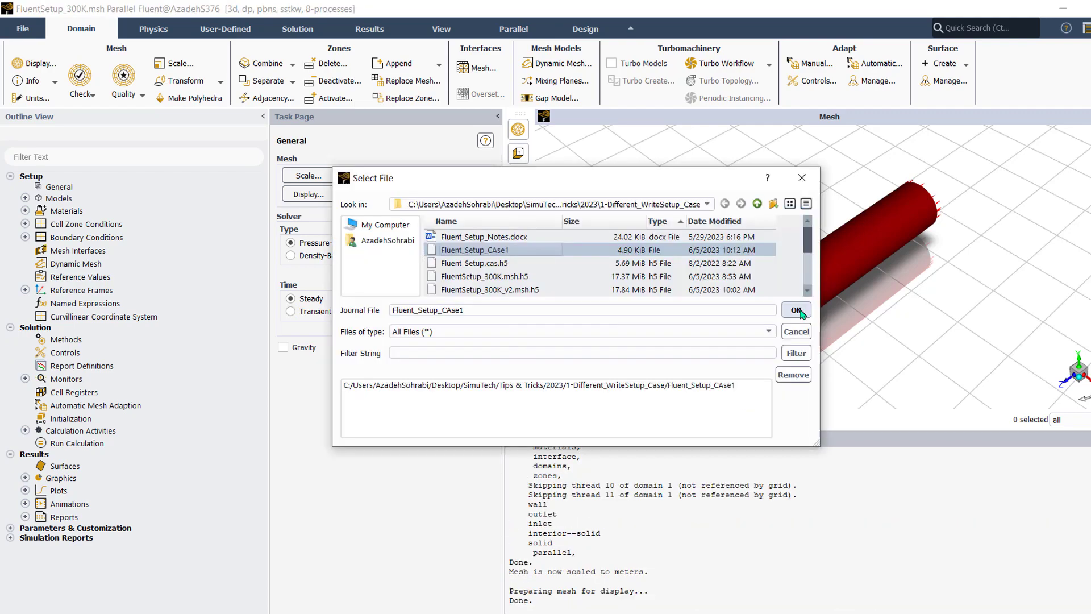
Run the selected journal Fluent_Setup_CAse1 on the loaded mesh.
click(796, 311)
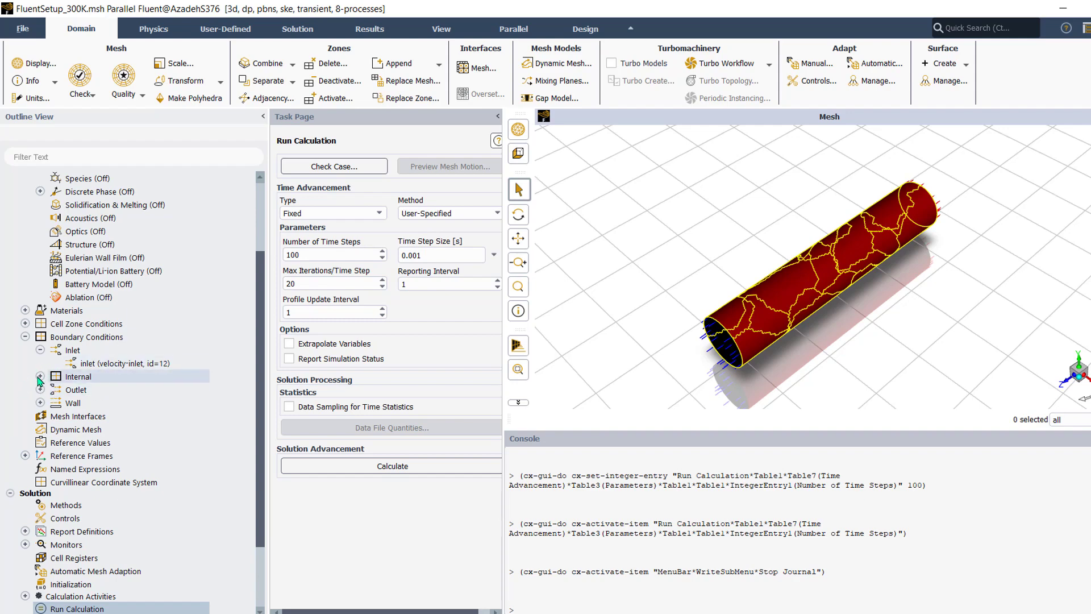
Review the setup applied by the journal: the inlet velocity condition, solver time setting, viscous model and report definitions.
double_click(105, 364)
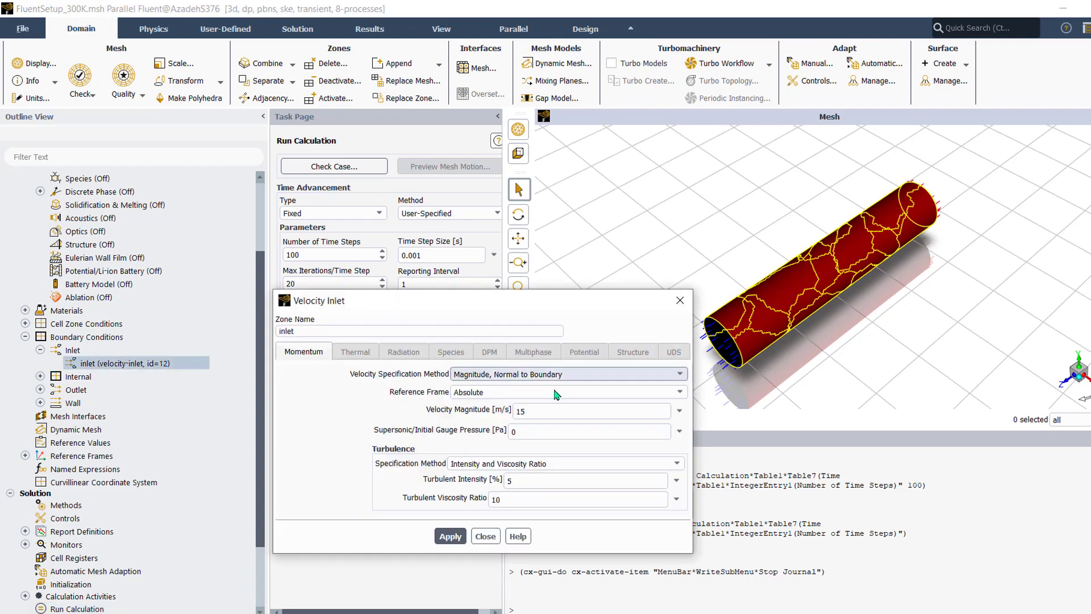
click(680, 300)
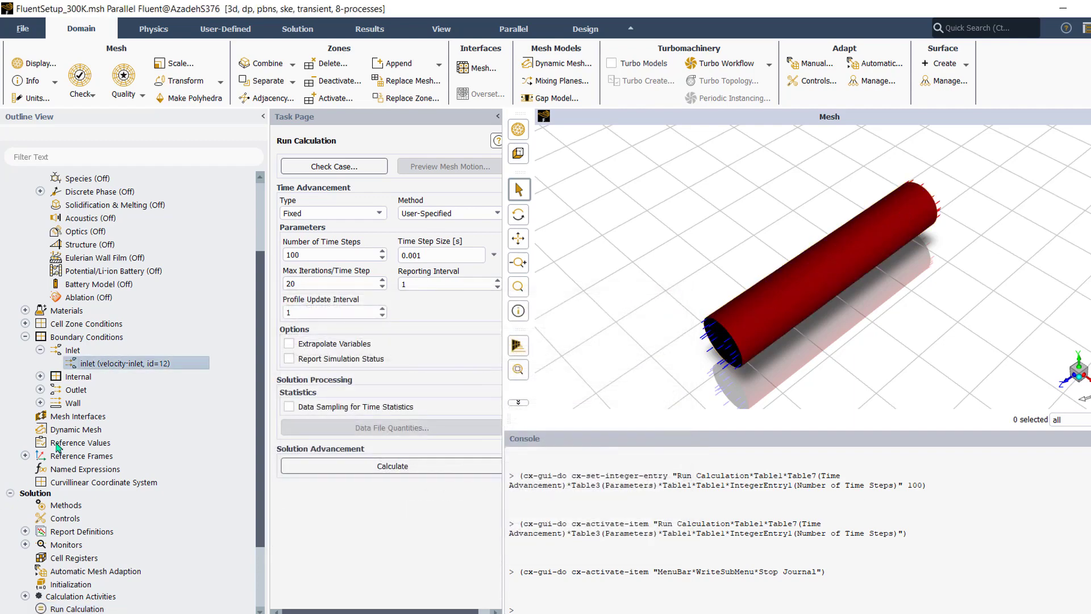
scroll(63, 421, up, 3)
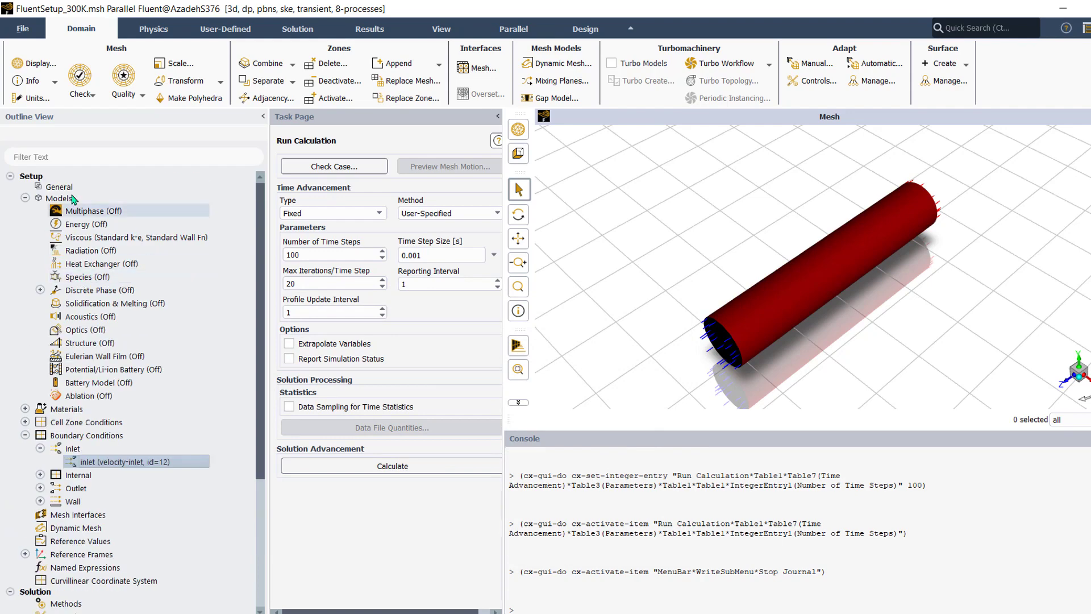
click(62, 187)
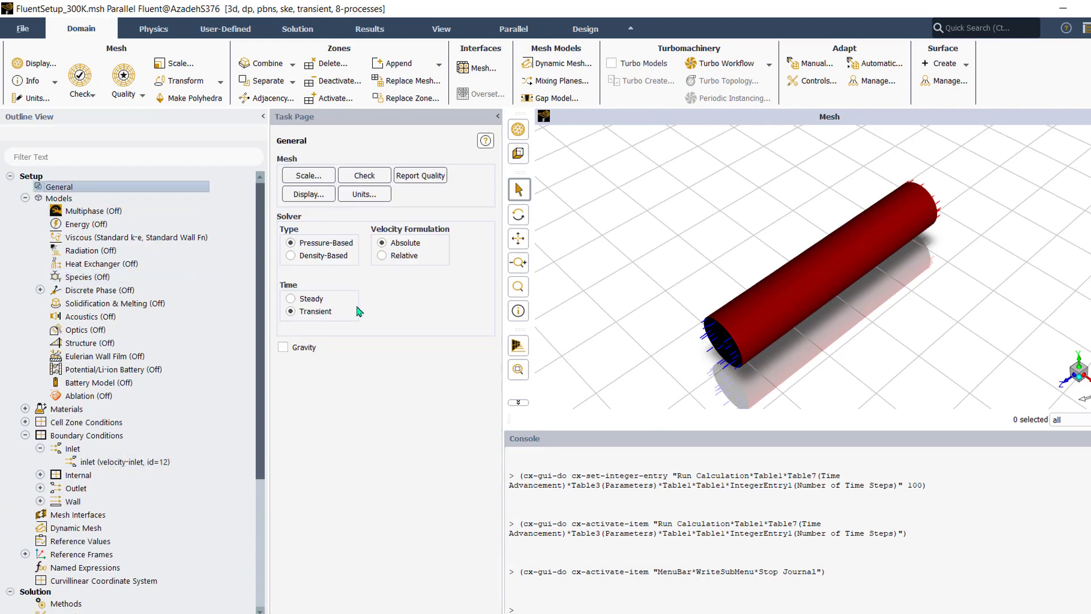
click(107, 239)
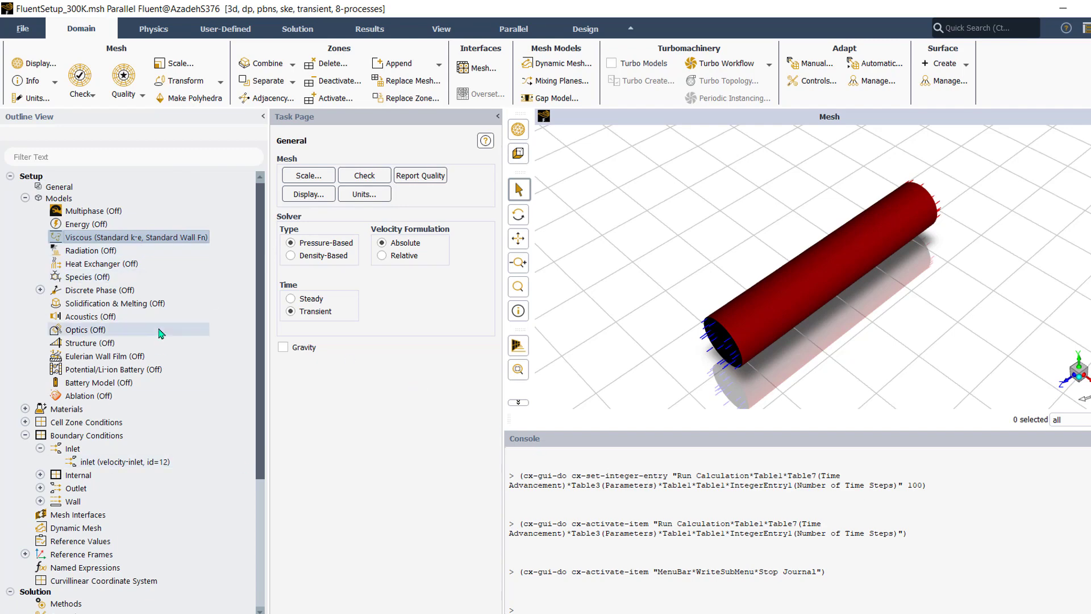
scroll(173, 341, down, 3)
scroll(177, 357, down, 2)
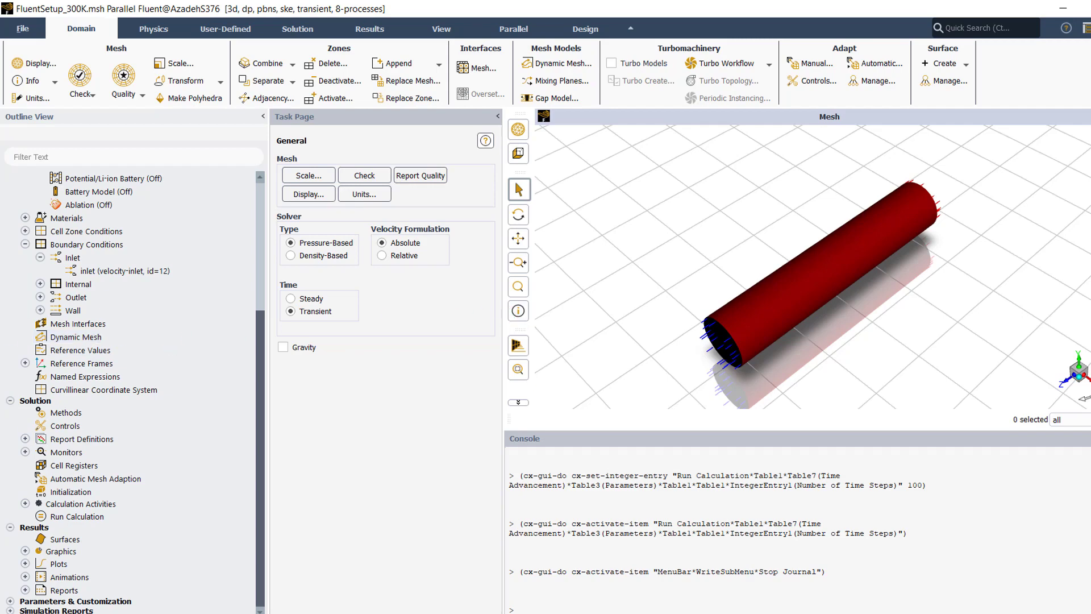
click(25, 439)
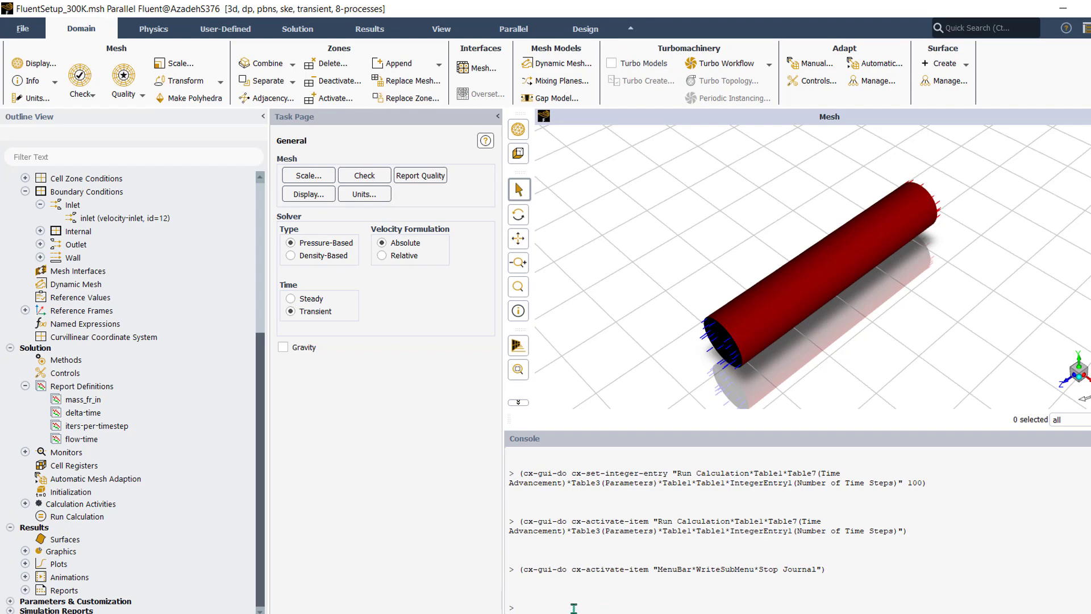
In the console, enter the file command level, list its commands and write the settings with ws to Fluent_Setup_Case2.
key(Return)
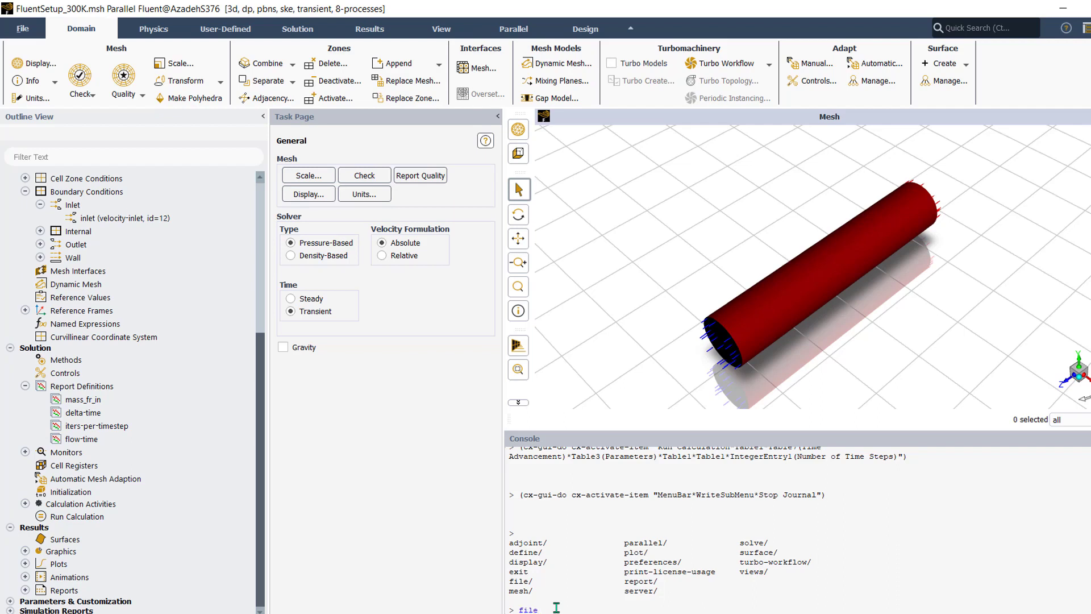
key(Return)
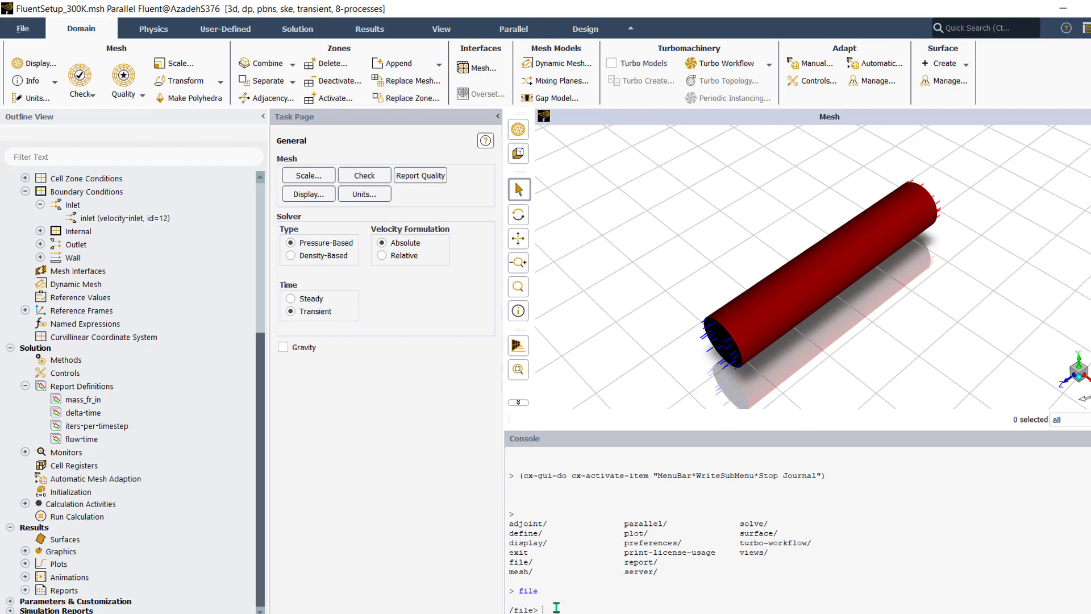
key(Return)
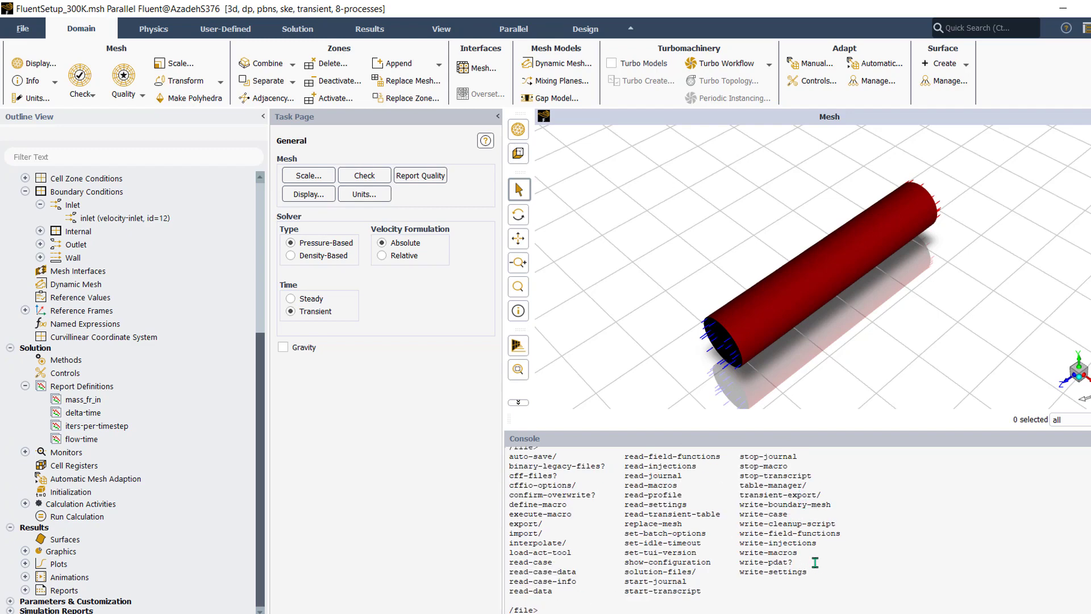
drag(811, 571, 739, 571)
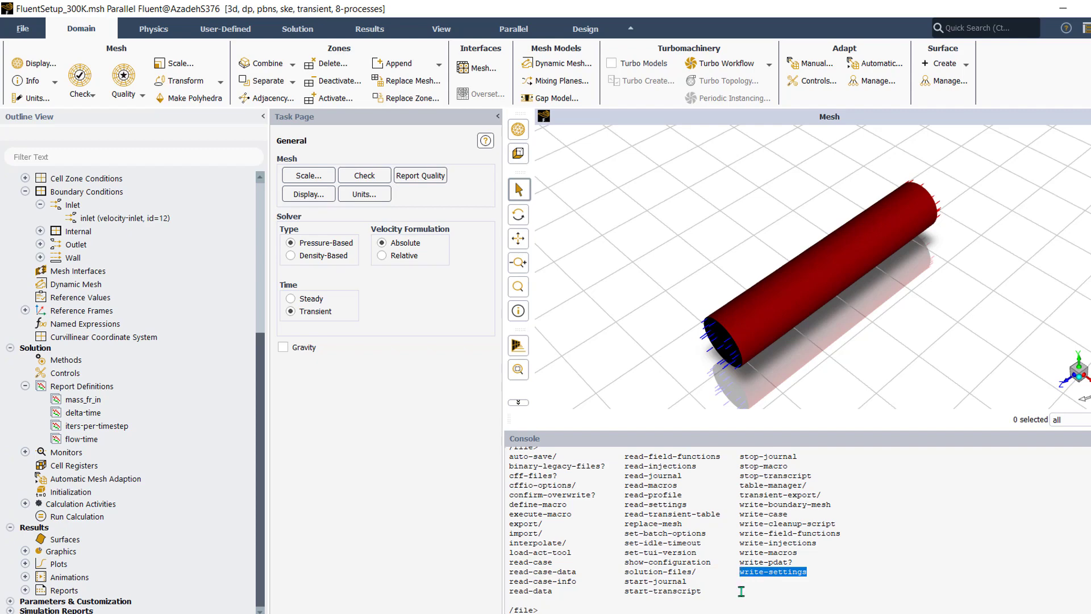
click(576, 610)
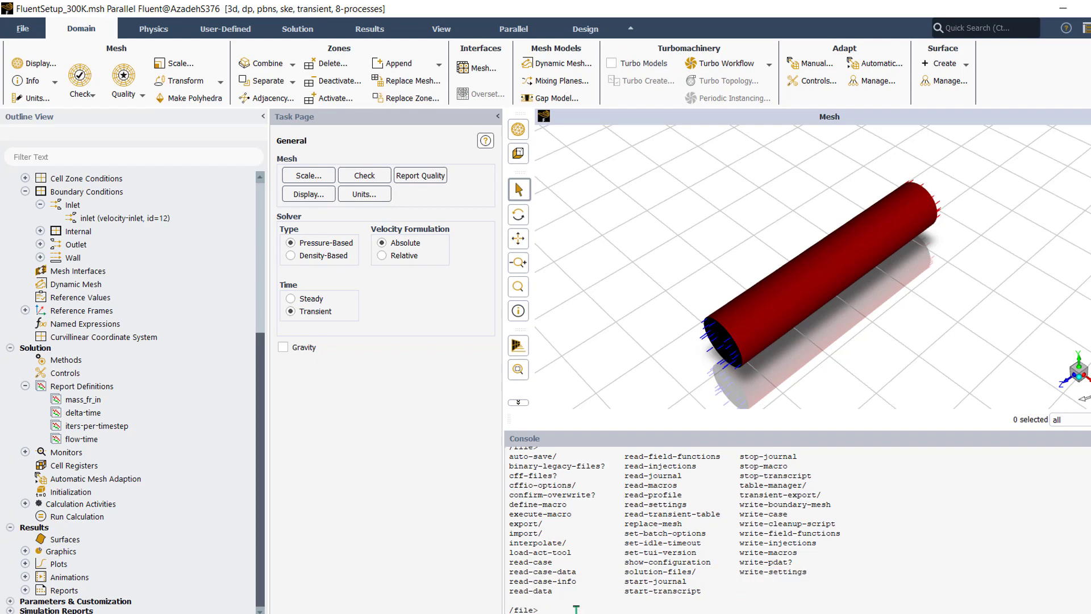
text(ws)
key(Return)
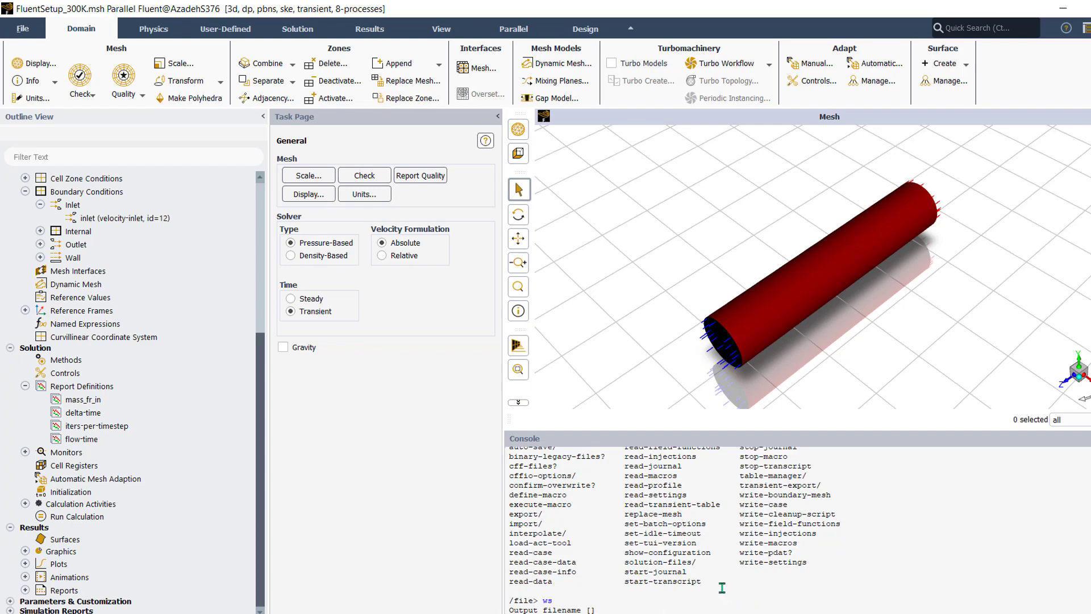
text(Fluent)
text( Setup Case2)
key(Return)
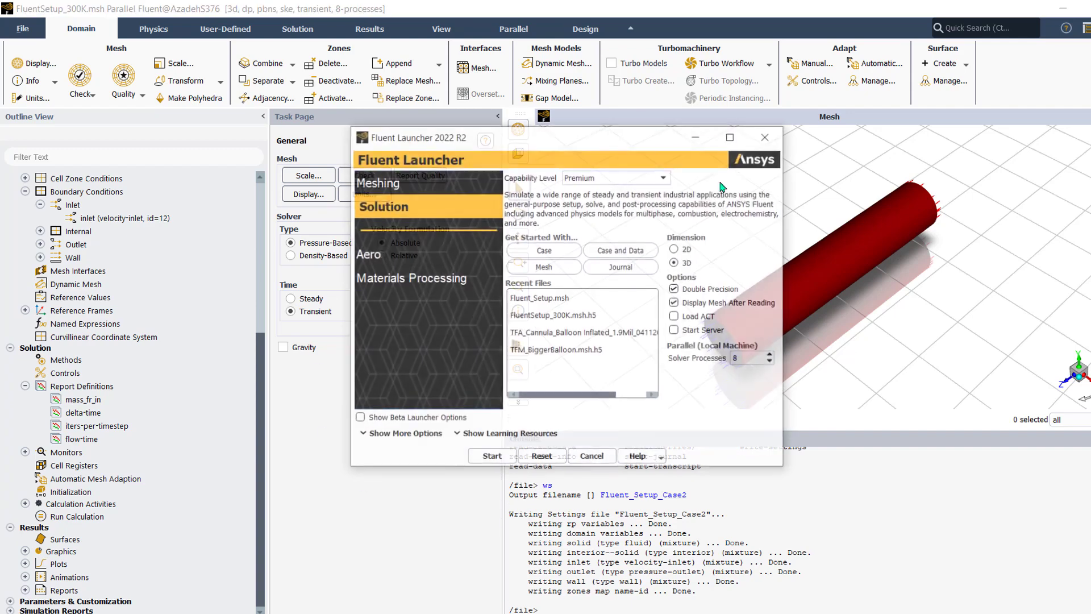
Start a new Fluent solution session from the Fluent Launcher and read the recent mesh FluentSetup_300K.msh.
click(496, 460)
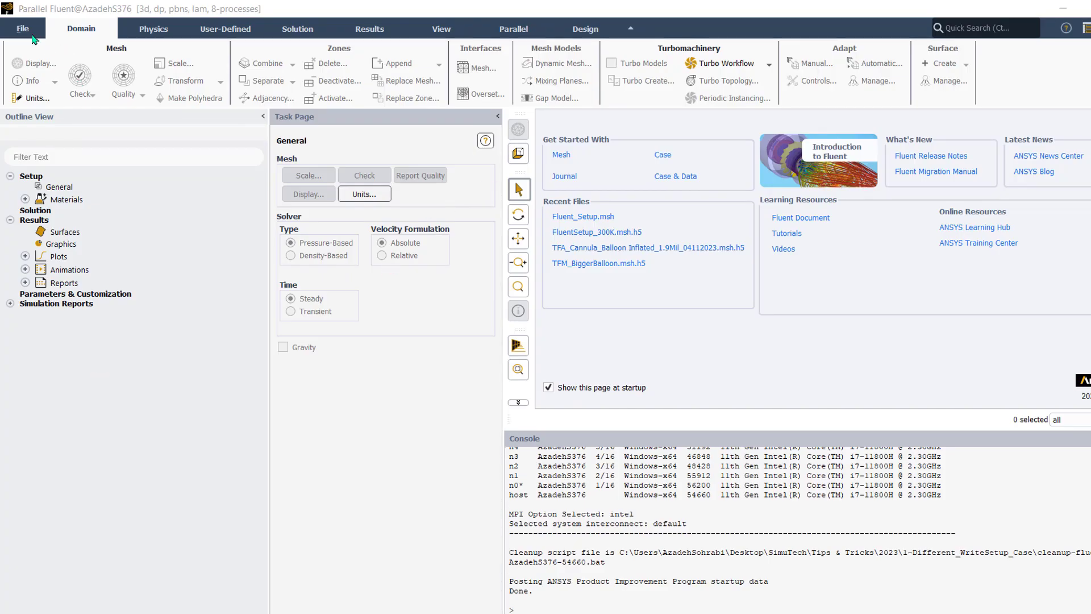
click(33, 36)
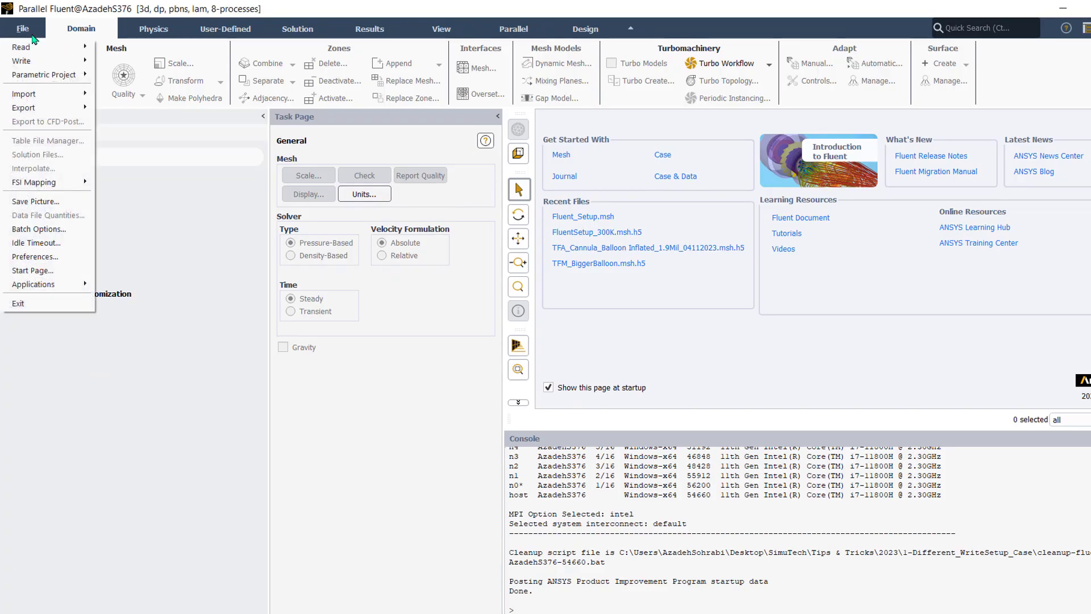
mouse_move(34, 47)
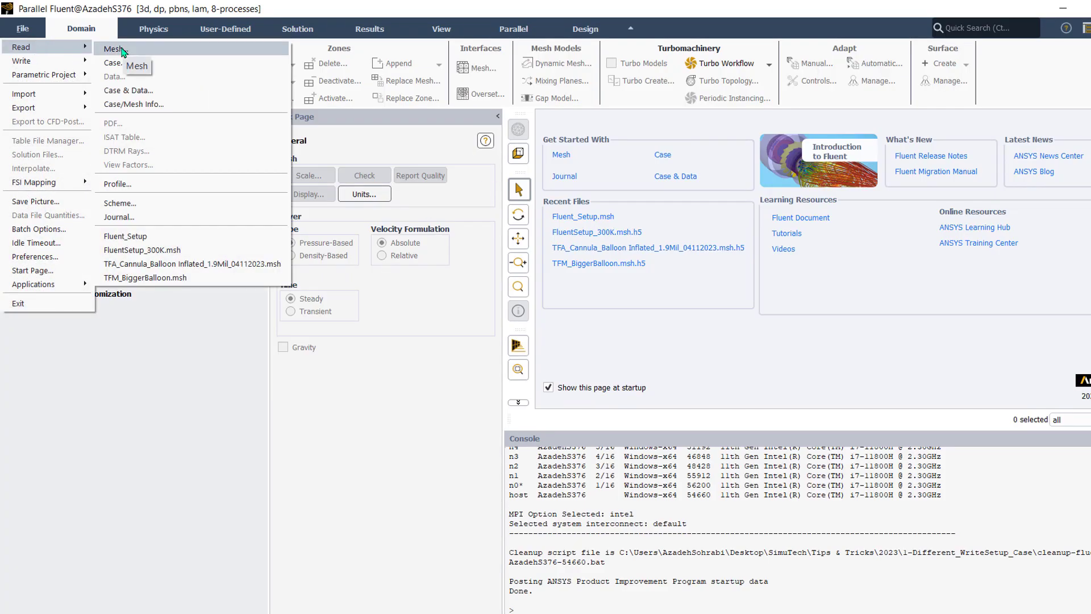
click(162, 250)
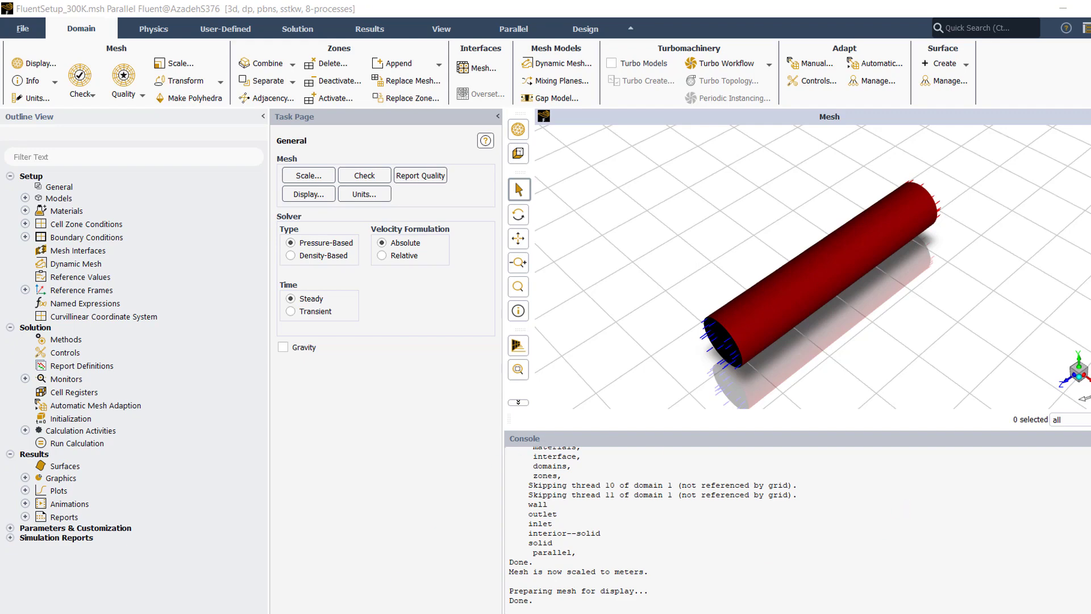
Locate the settings file Fluent_Setup_Case2 in the 1-Different_WriteSetup_Case folder and return to the Fluent session.
key(alt+Tab)
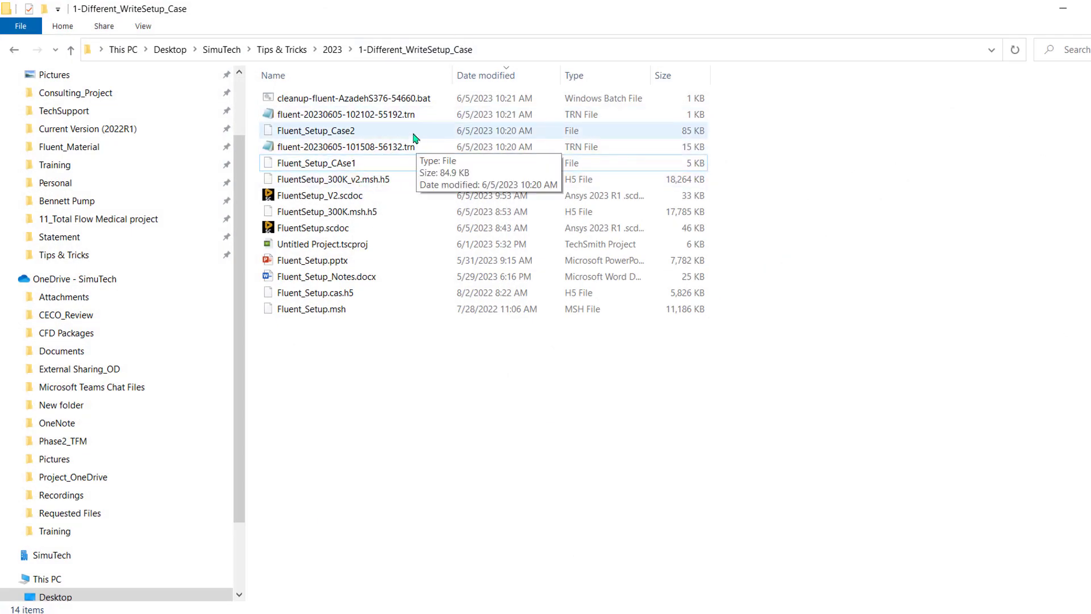
click(333, 131)
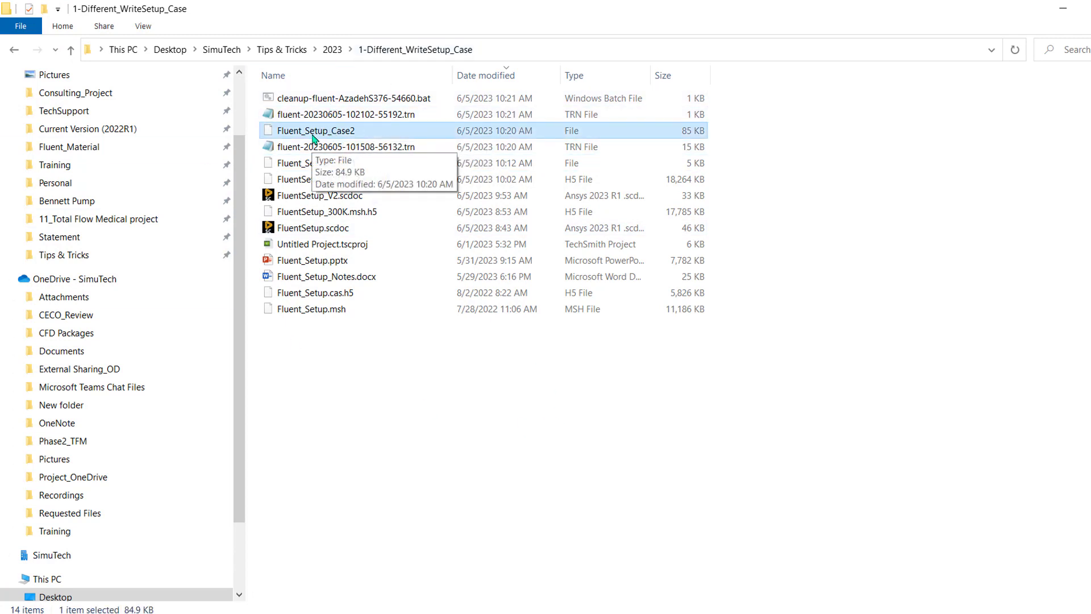
click(1063, 8)
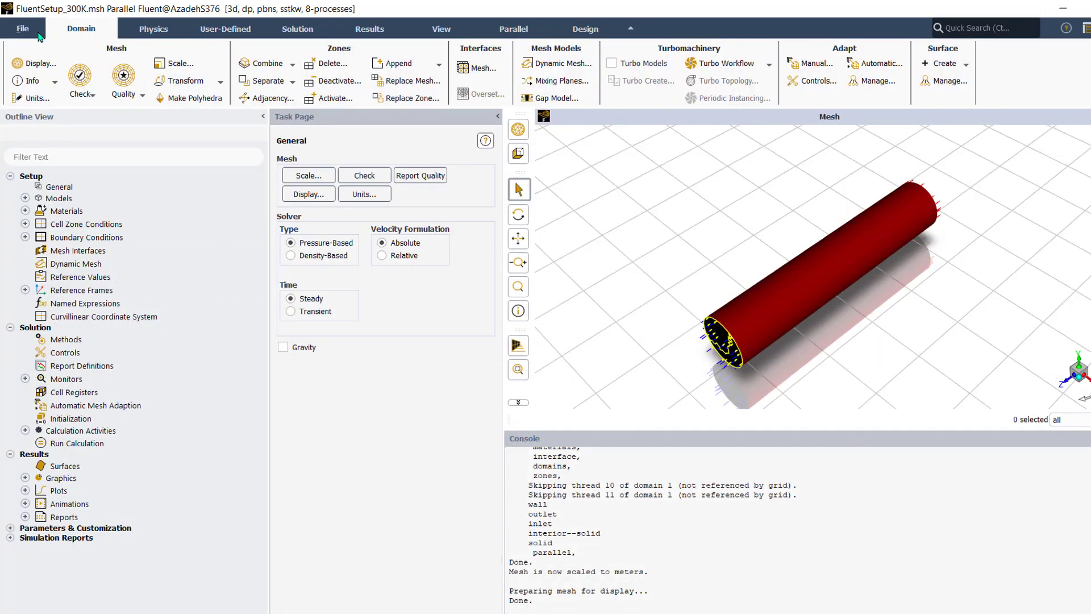
Write the case file to the working folder under the name Fluent_Case2.cas.h5.
click(25, 30)
mouse_move(29, 60)
click(122, 63)
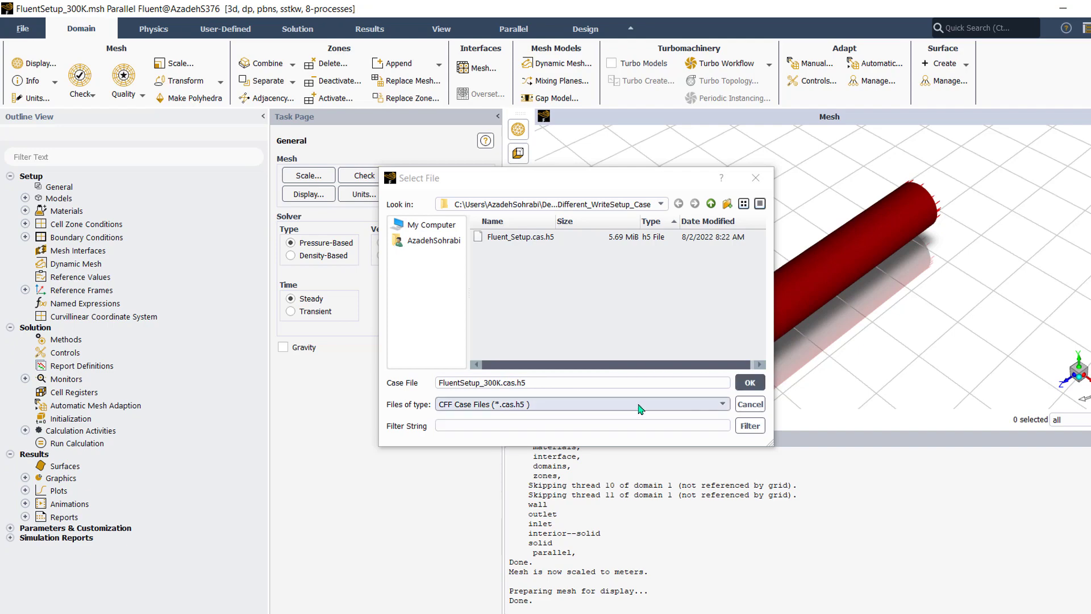
click(504, 382)
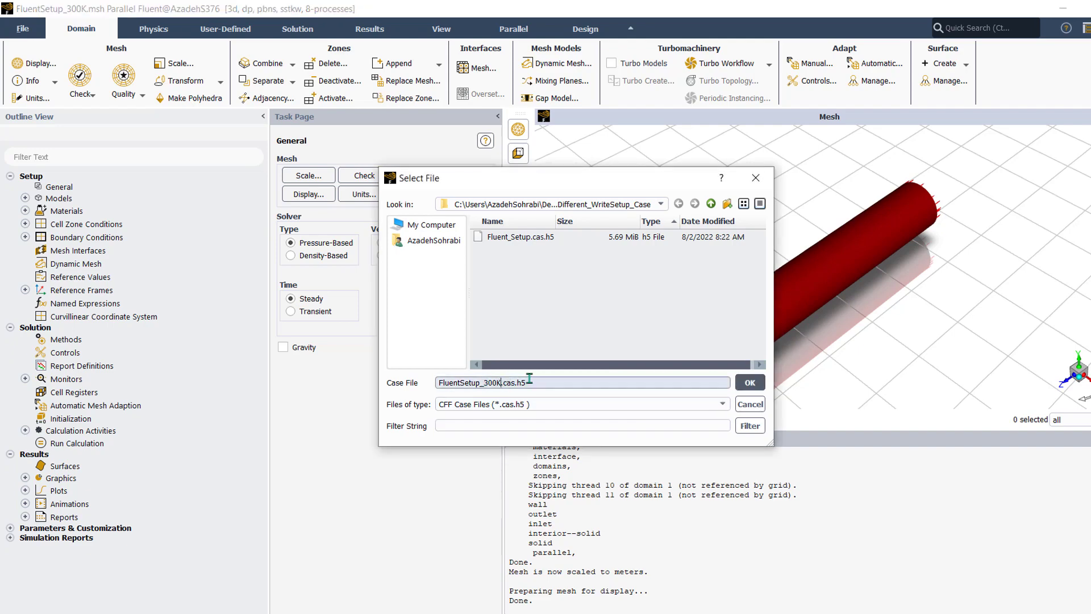
key(BackSpace)
key(BackSpace)
key(BackSpace)
key(BackSpace)
key(BackSpace)
key(BackSpace)
key(BackSpace)
key(BackSpace)
key(BackSpace)
key(BackSpace)
key(BackSpace)
key(BackSpace)
key(BackSpace)
key(BackSpace)
key(BackSpace)
key(BackSpace)
text(Fluent_Case2)
click(750, 384)
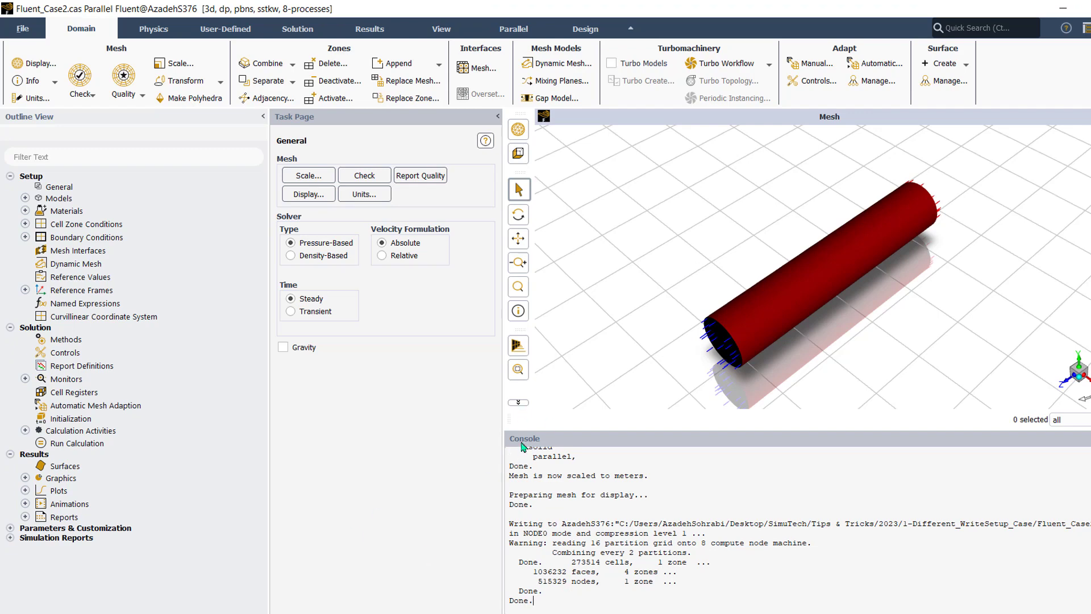
Read the settings file Fluent_Setup_Case2 with the console's file command rs, copying the file name from its folder.
key(Return)
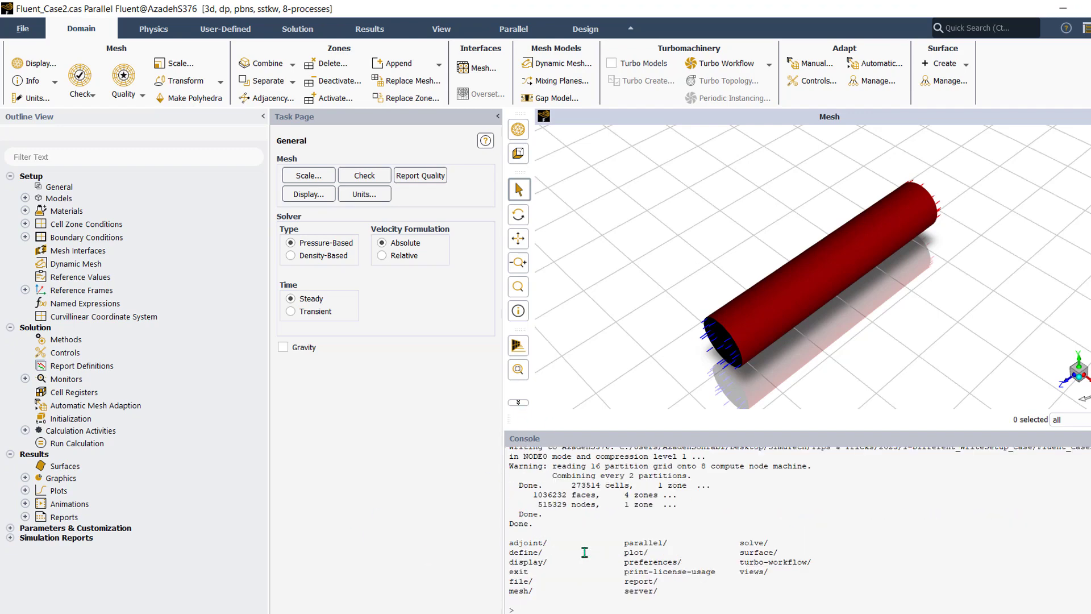
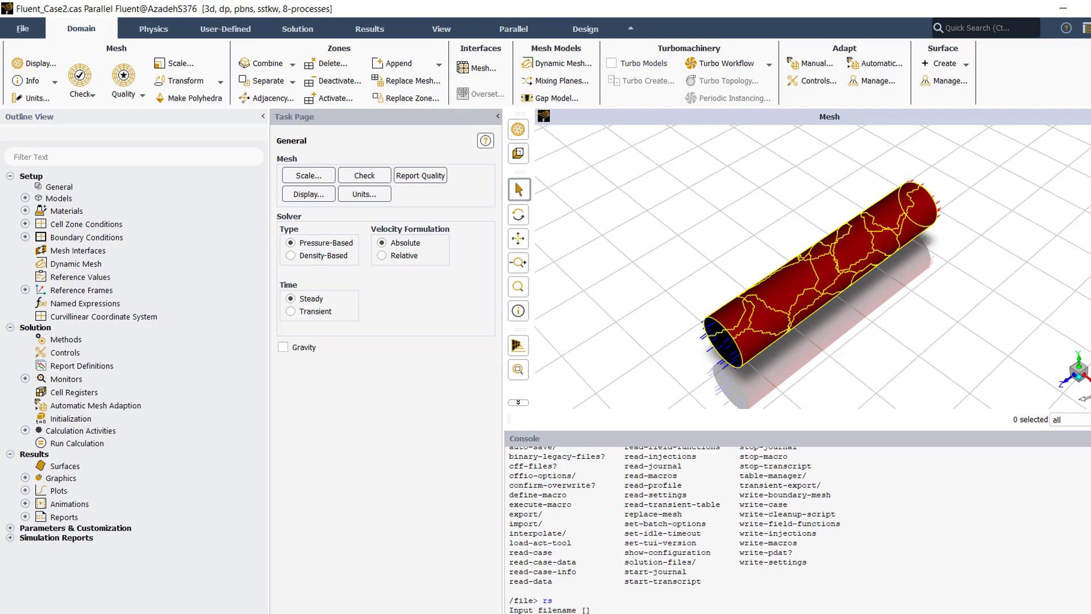
click(273, 546)
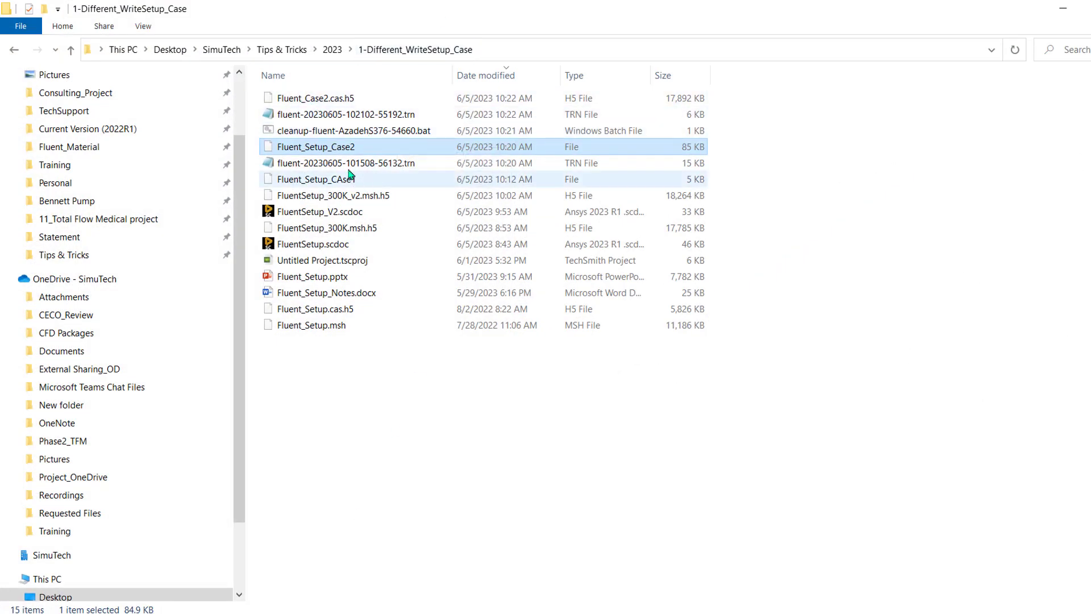
click(477, 79)
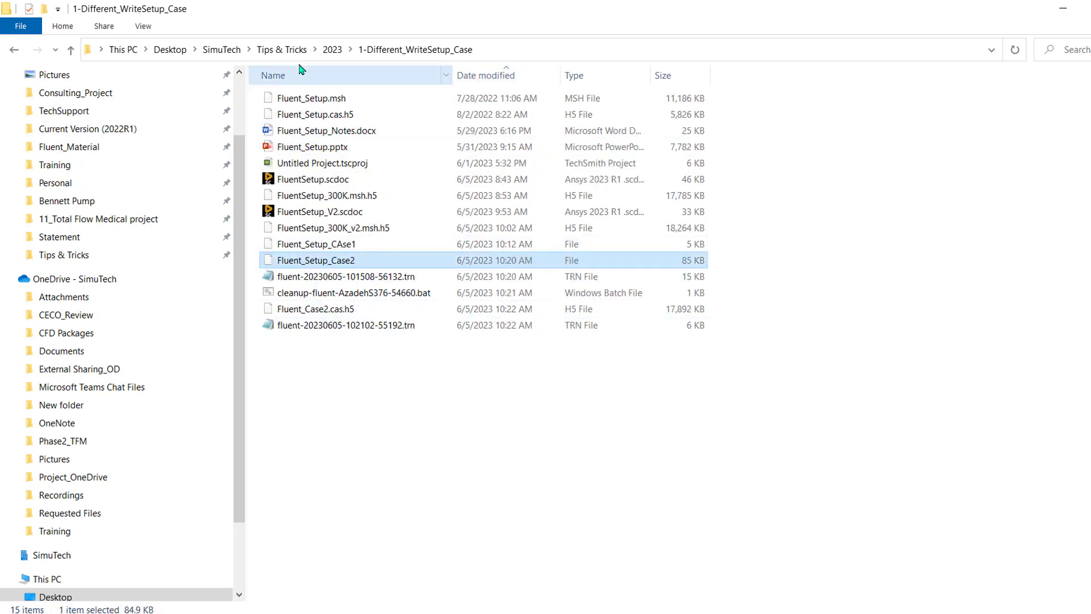
right_click(298, 262)
click(347, 513)
key(ctrl+c)
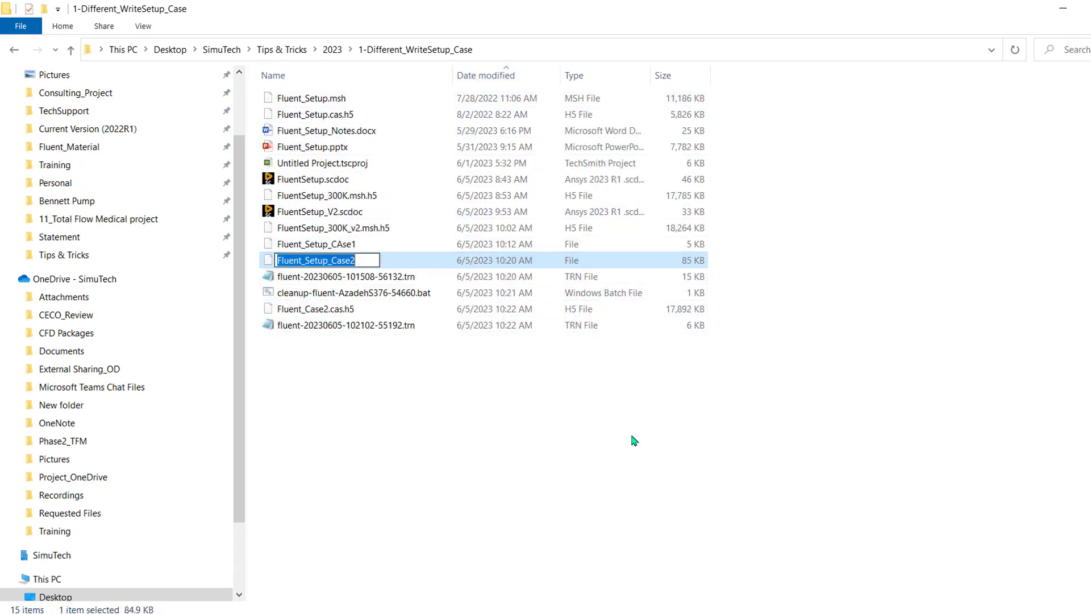
click(1080, 9)
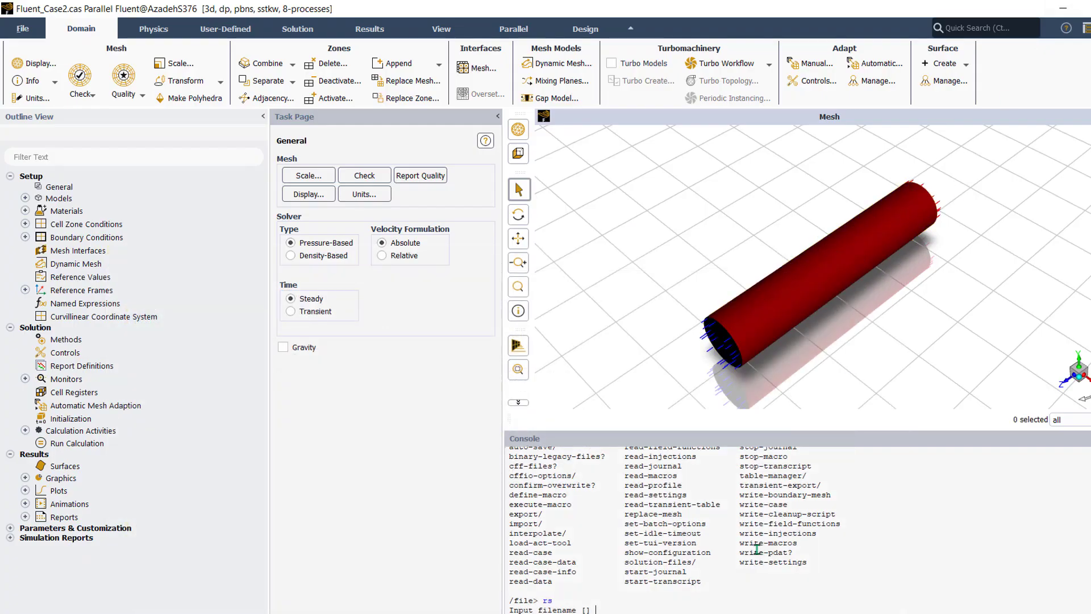
key(ctrl+v)
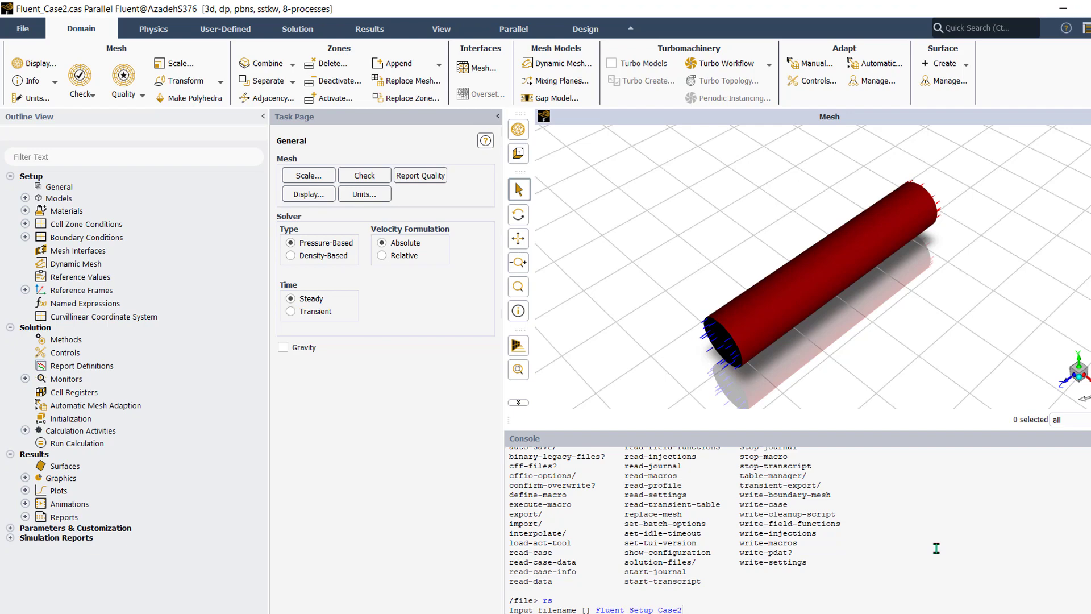
key(Return)
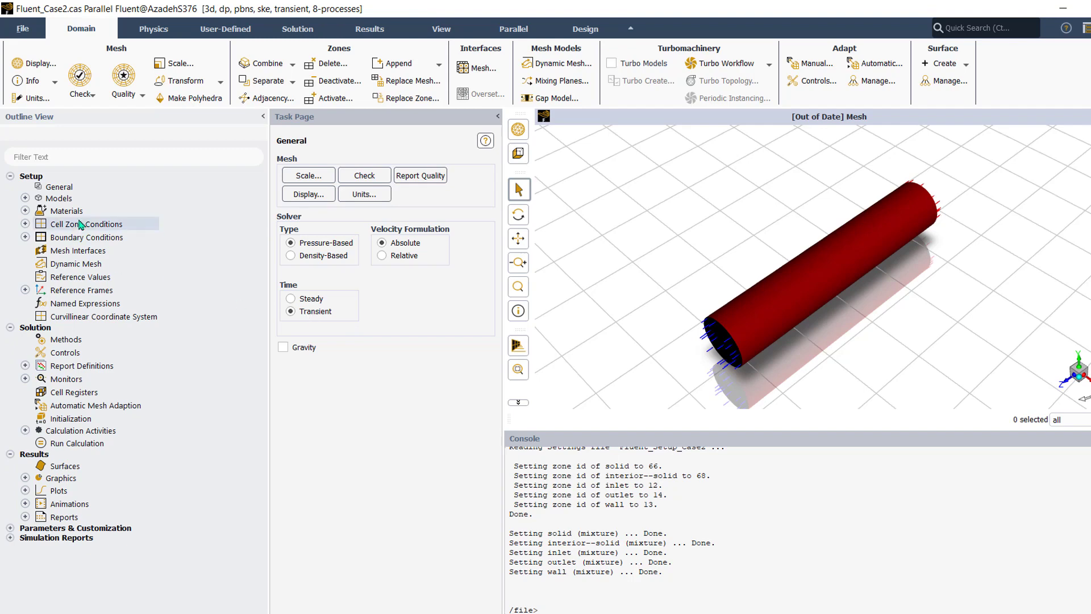
Examine the loaded models, the inlet boundary condition and the report definitions in the new case.
click(25, 197)
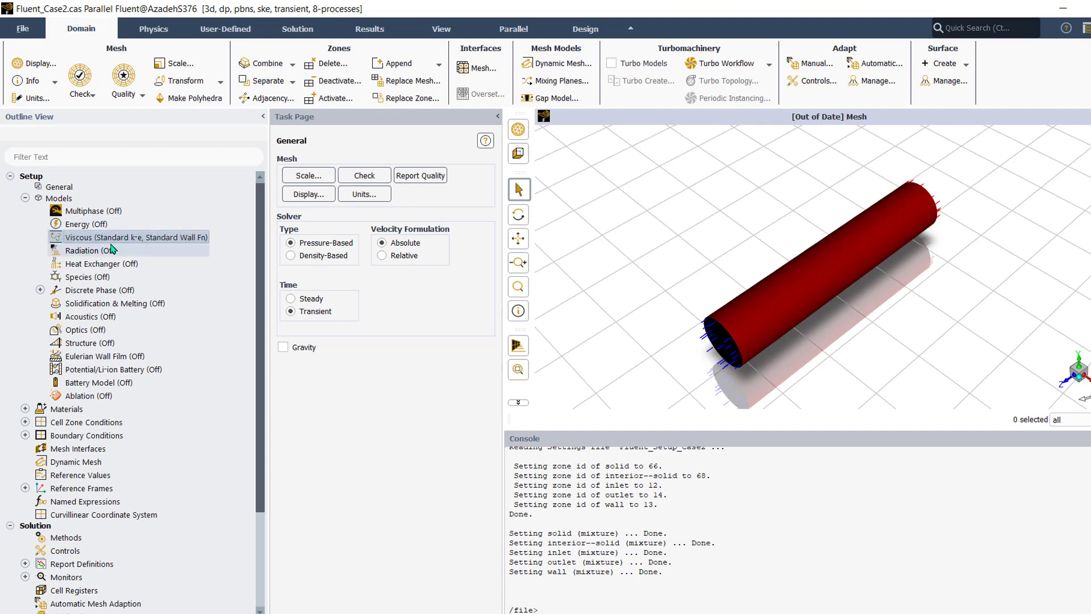
scroll(38, 573, down, 2)
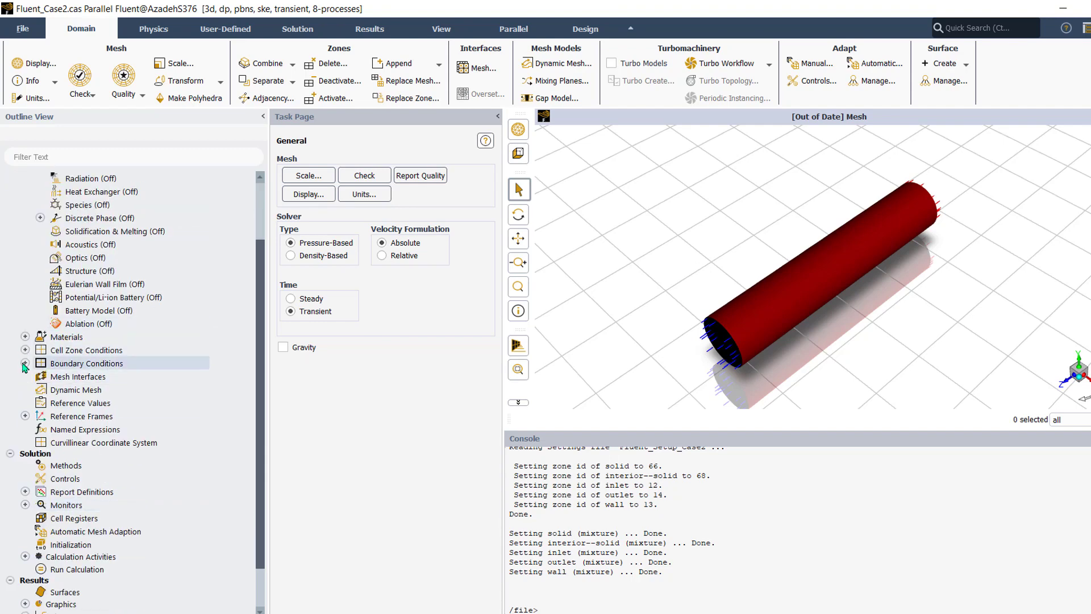
click(24, 364)
click(40, 376)
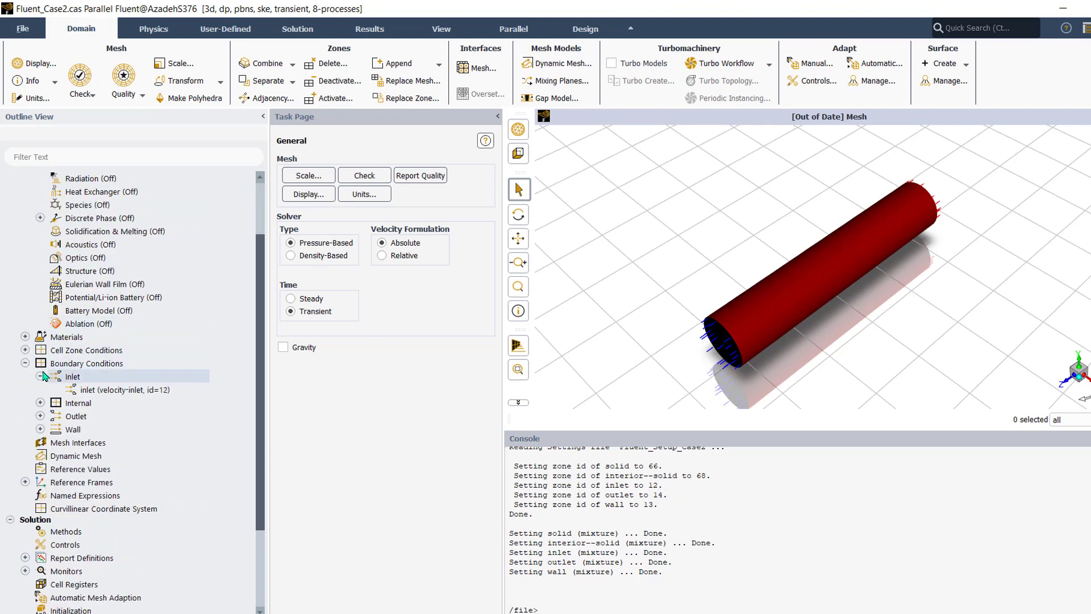
double_click(129, 390)
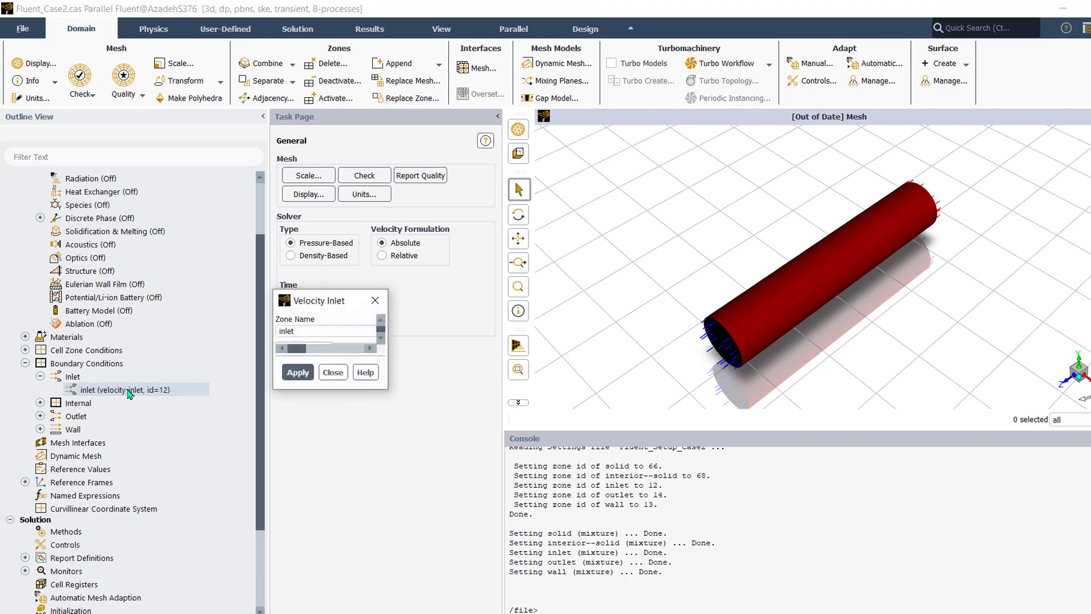
click(669, 308)
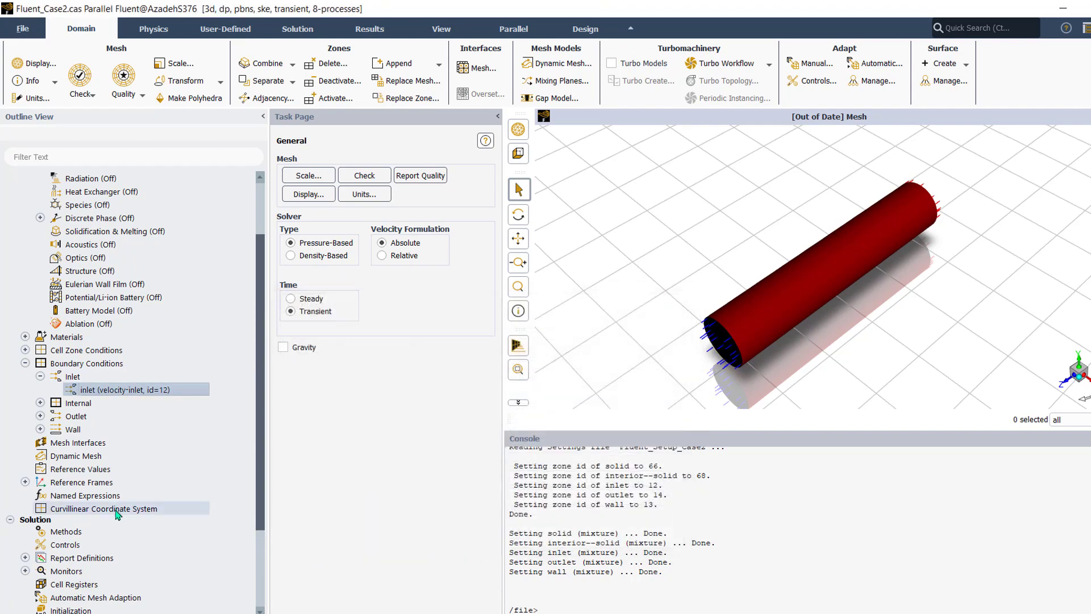
scroll(85, 484, down, 3)
click(25, 439)
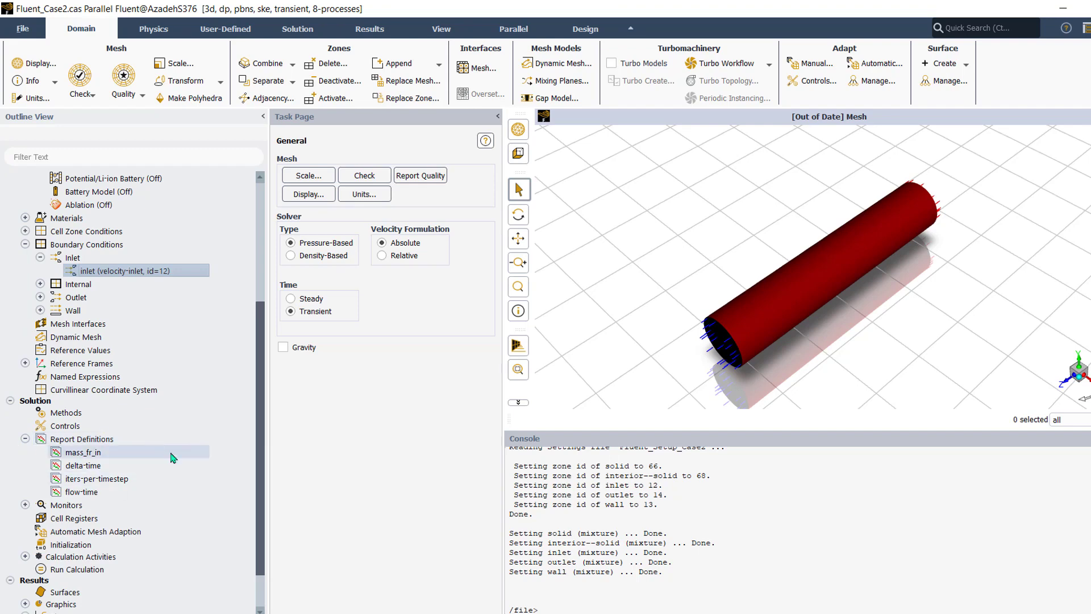